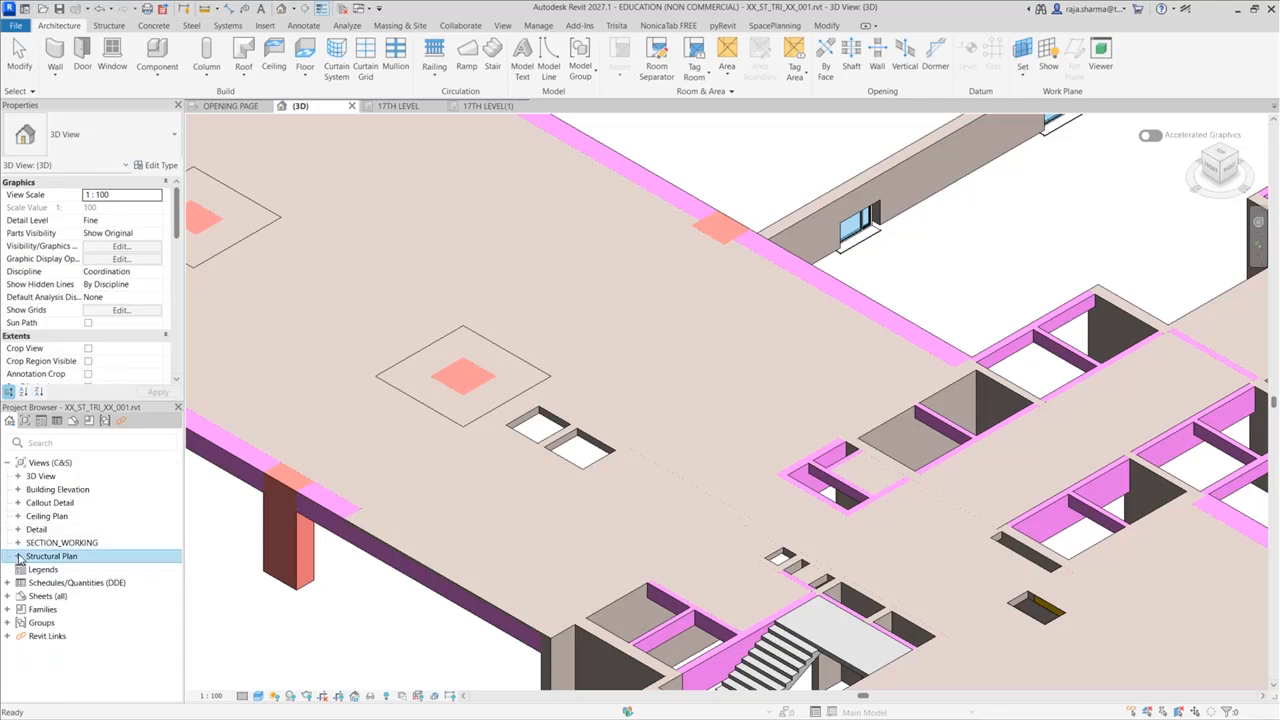
- Look through the existing structural plan view names in the project browser
{"action": "left_click", "coordinate": [17, 556]}
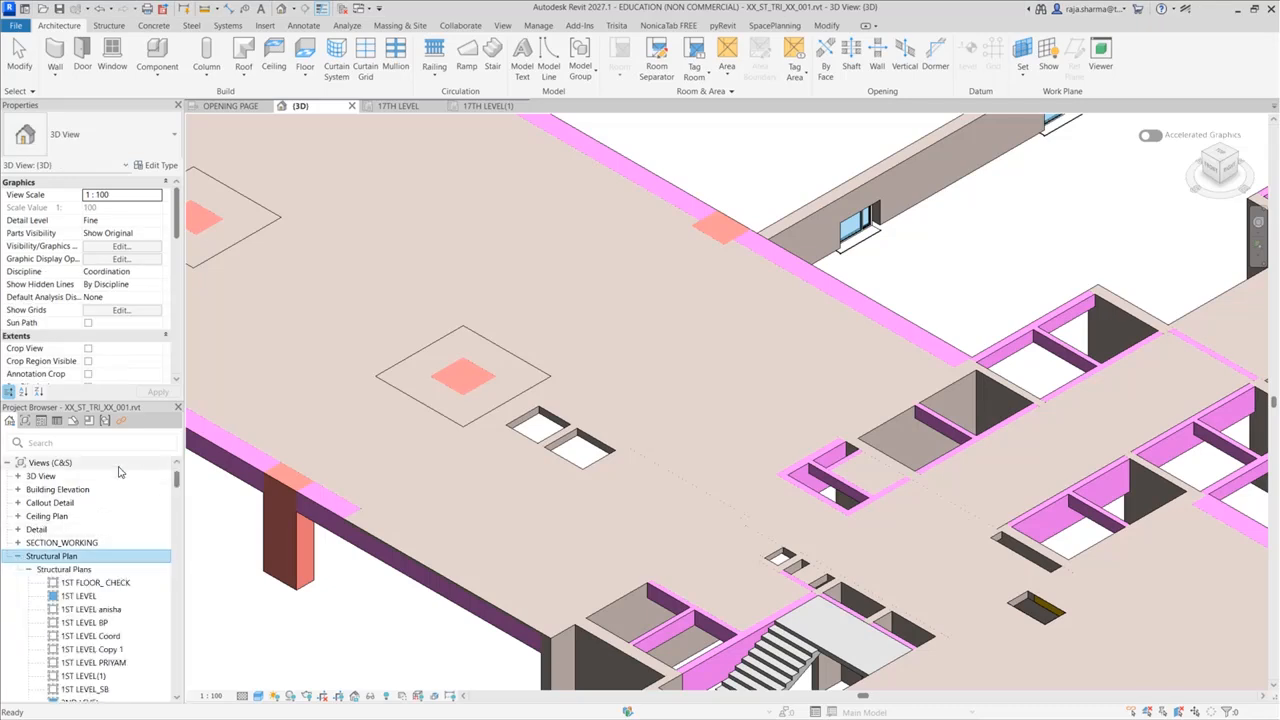
{"action": "scroll", "coordinate": [60, 575], "scroll_direction": "down", "scroll_amount": 1}
{"action": "scroll", "coordinate": [85, 594], "scroll_direction": "down", "scroll_amount": 2}
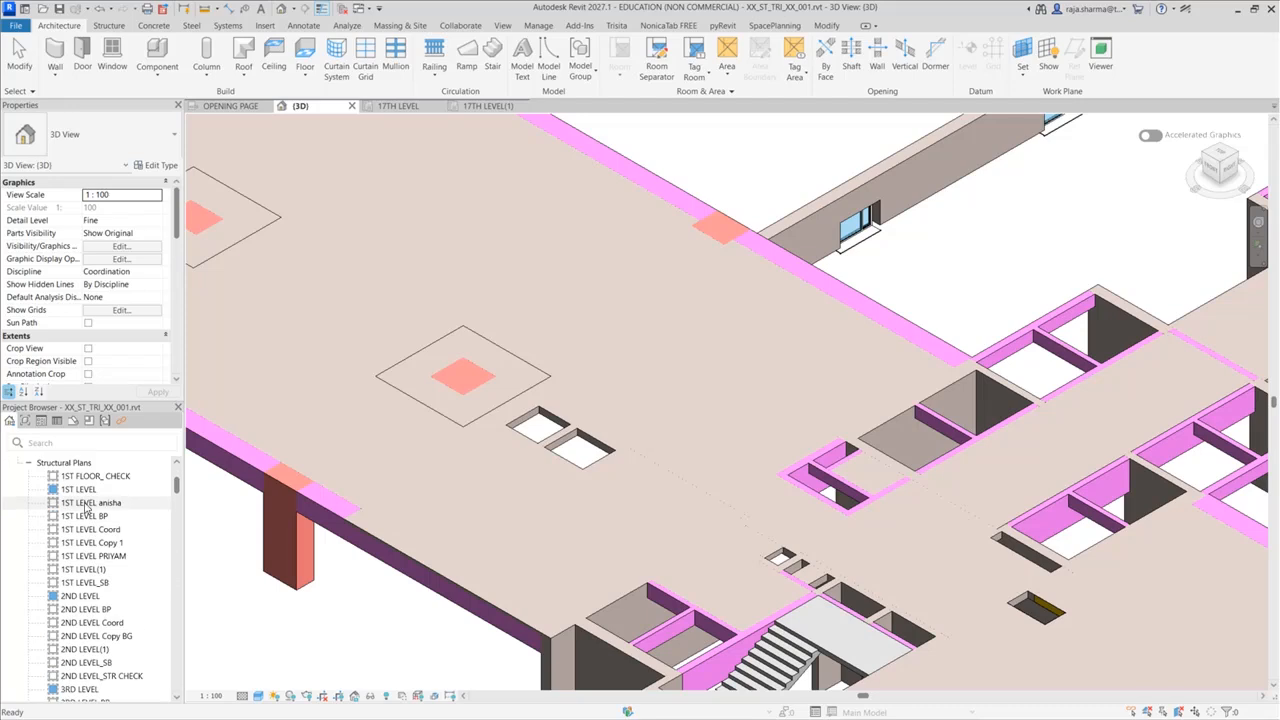
{"action": "scroll", "coordinate": [57, 625], "scroll_direction": "down", "scroll_amount": 3}
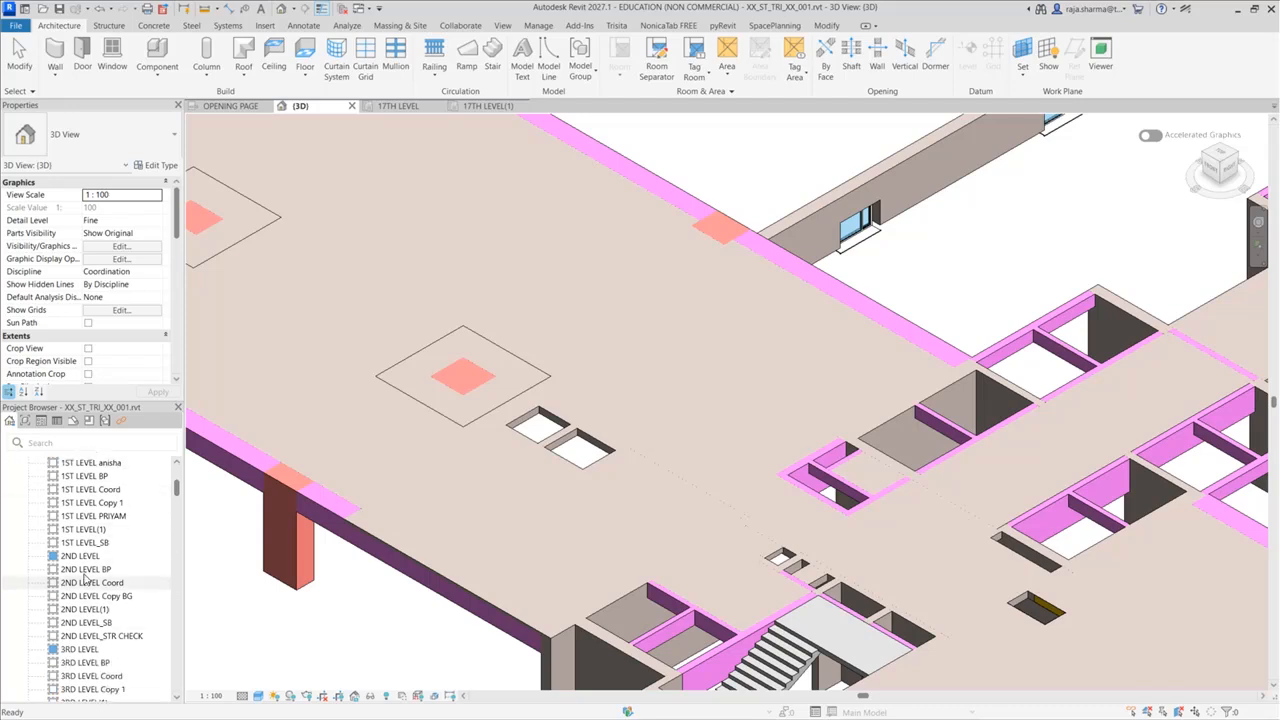
{"action": "scroll", "coordinate": [80, 588], "scroll_direction": "down", "scroll_amount": 3}
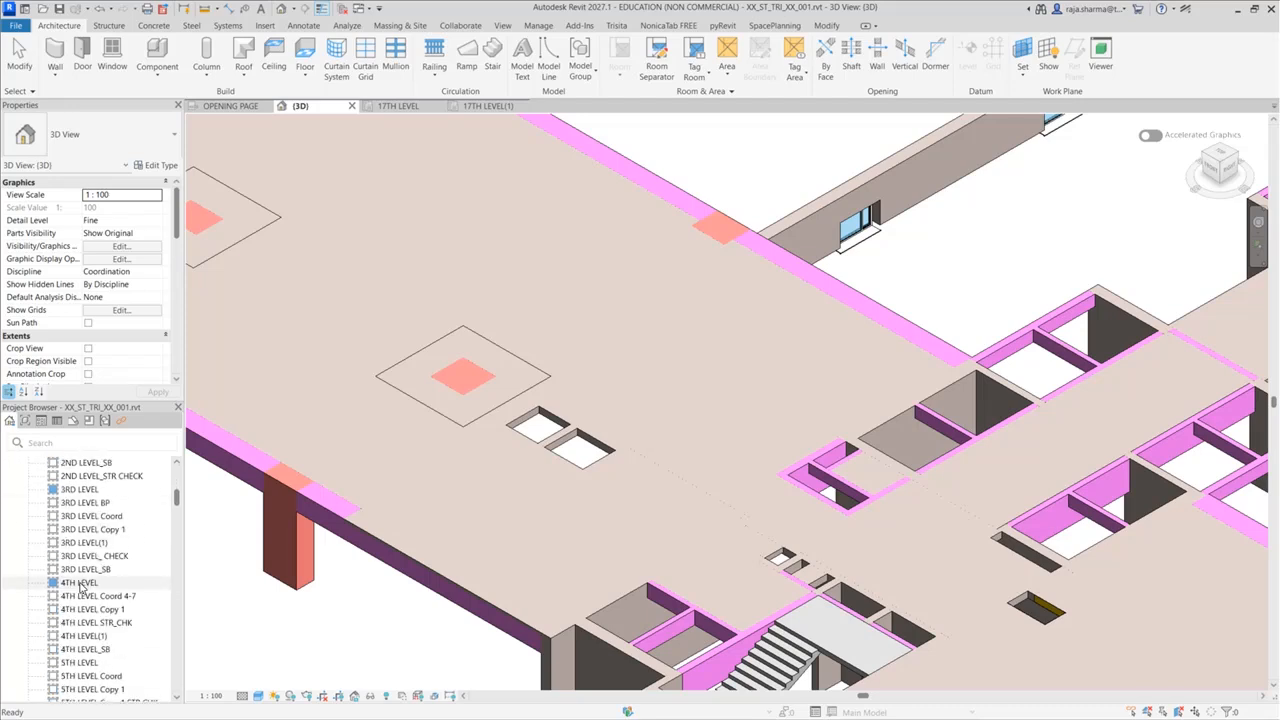
{"action": "scroll", "coordinate": [85, 580], "scroll_direction": "up", "scroll_amount": 8}
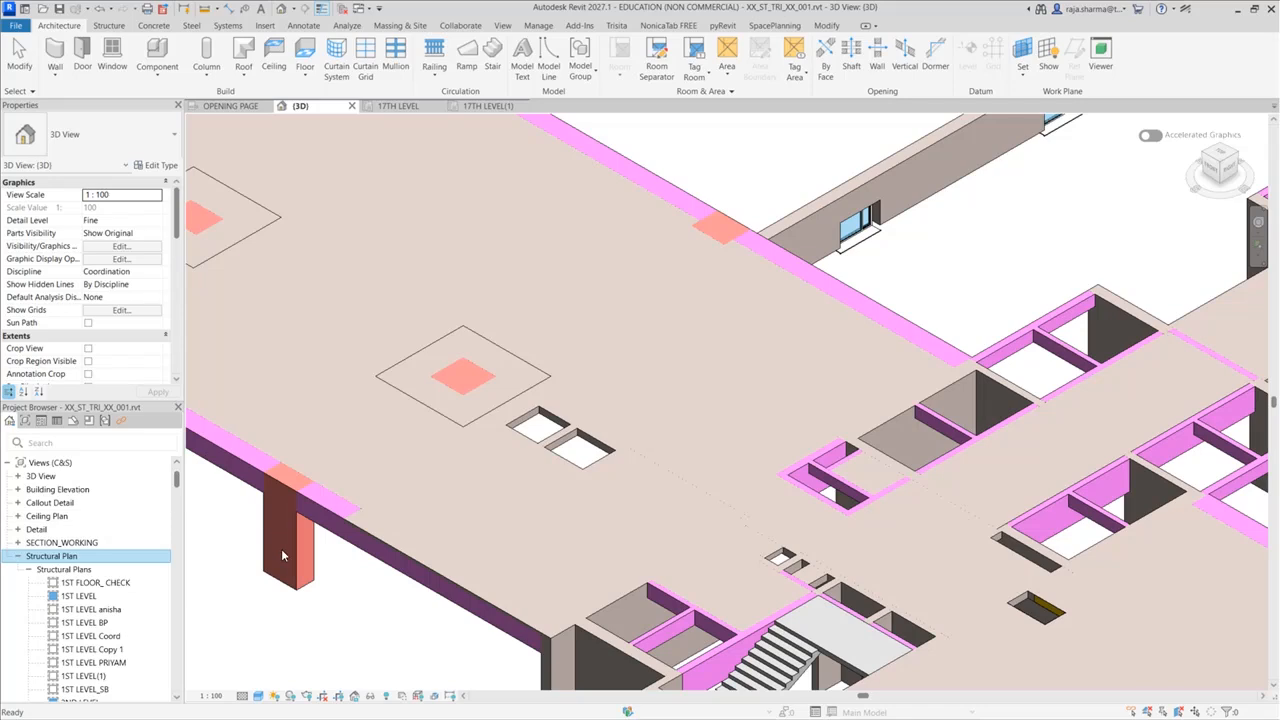
{"action": "left_click", "coordinate": [17, 556]}
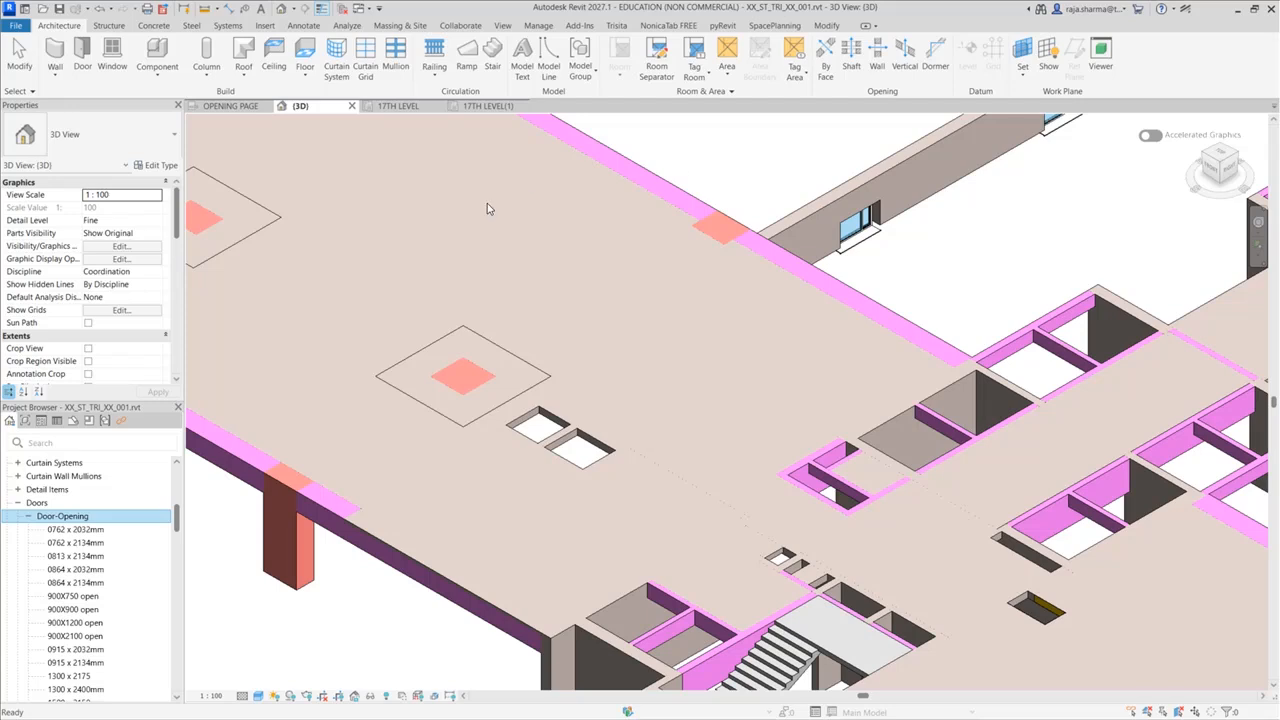
- Open Trisita's ISO Model Manager and reposition its window over the model view
{"action": "left_click", "coordinate": [616, 27]}
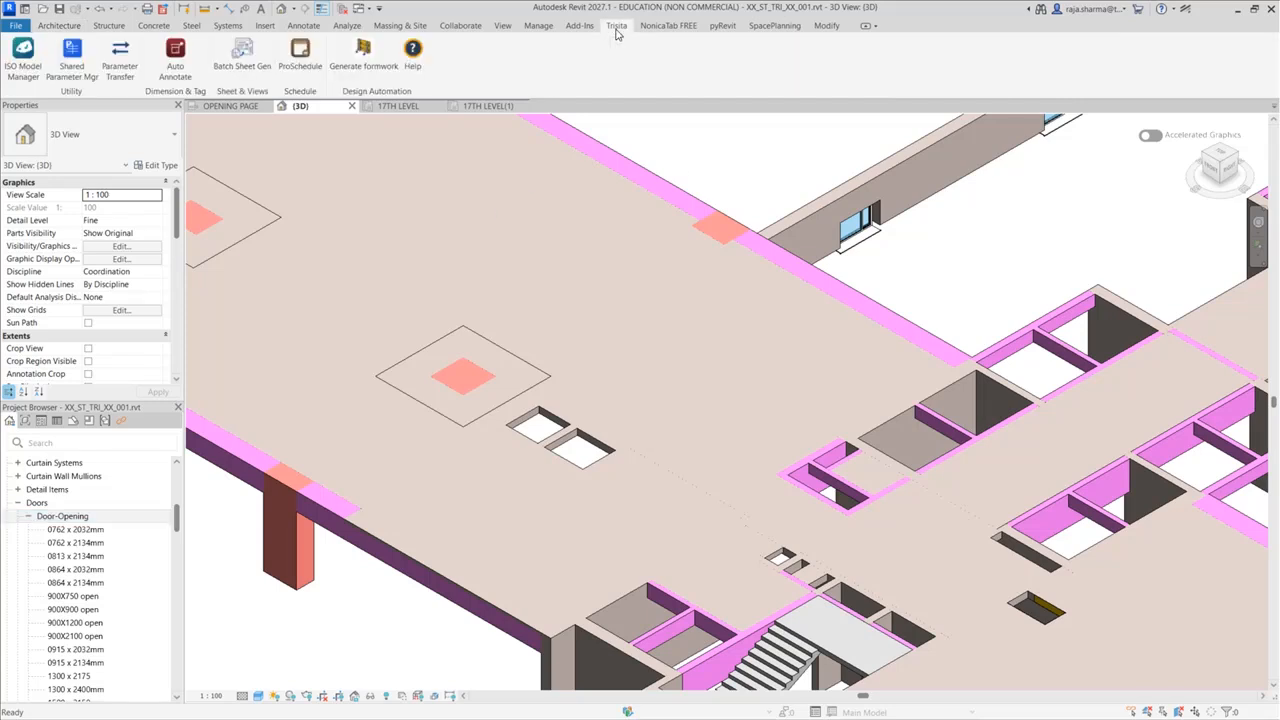
{"action": "left_click", "coordinate": [24, 60]}
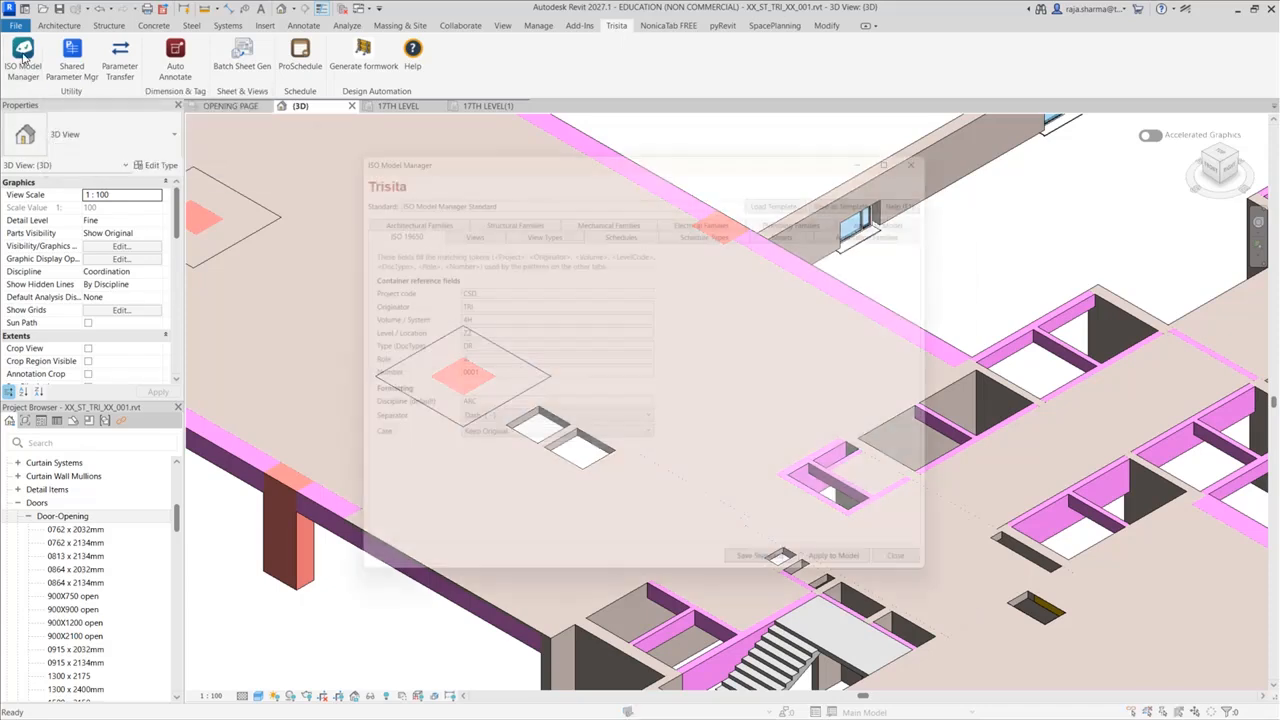
{"action": "left_click_drag", "start_coordinate": [584, 140], "coordinate": [609, 118]}
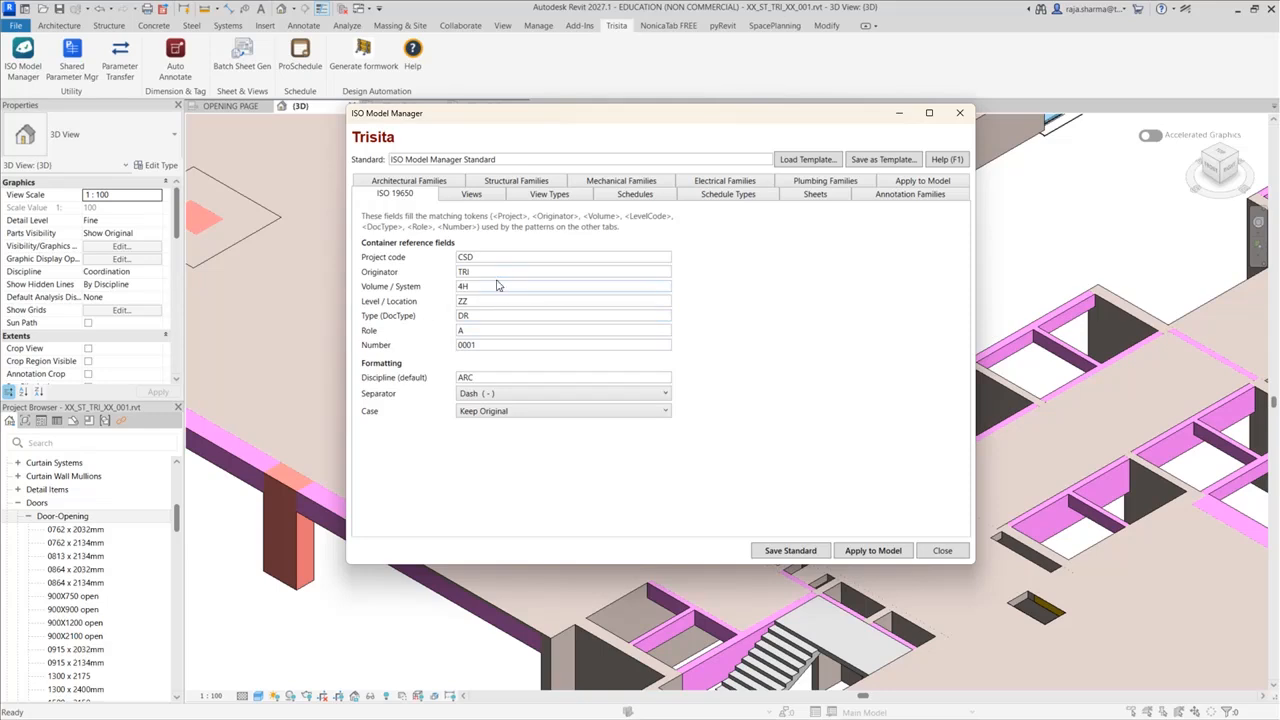
- Examine the ISO 19650 container reference fields for project code, originator, volume/system and level/location
{"action": "double_click", "coordinate": [465, 257]}
{"action": "left_click", "coordinate": [481, 276]}
{"action": "double_click", "coordinate": [486, 270]}
{"action": "left_click", "coordinate": [509, 304]}
{"action": "double_click", "coordinate": [476, 286]}
{"action": "double_click", "coordinate": [472, 301]}
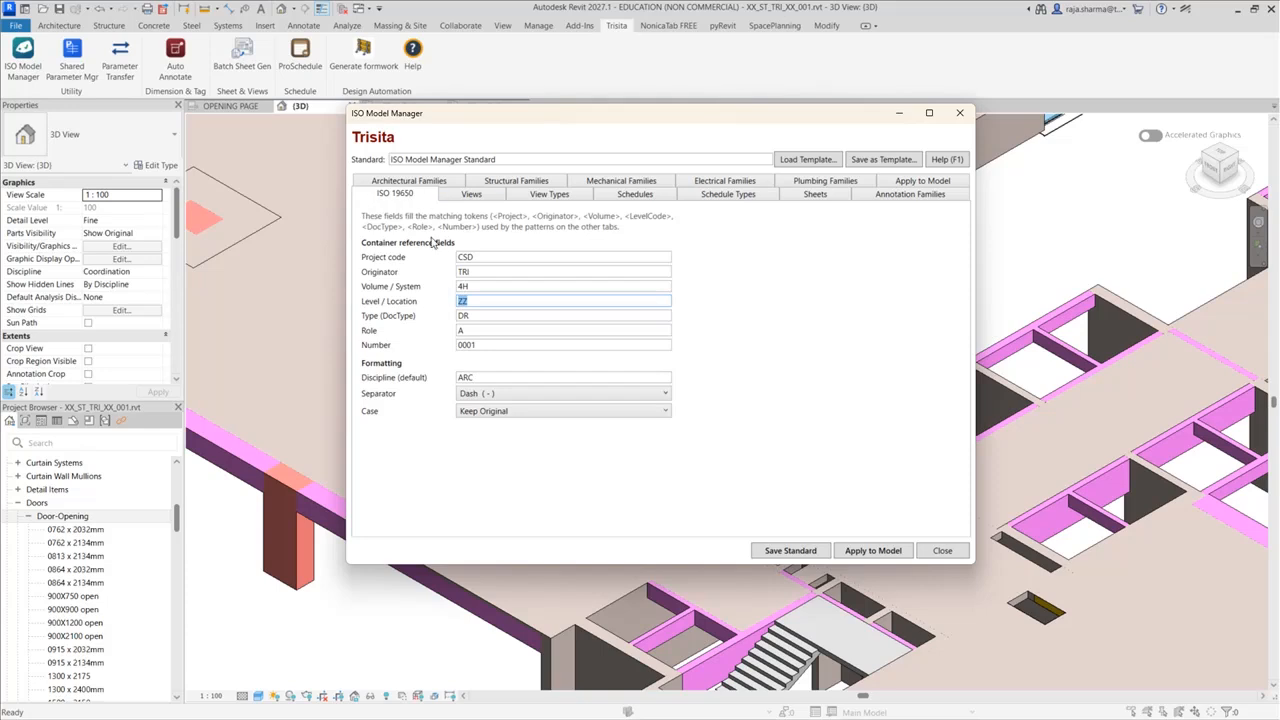
- Set the Elevation group's status to SHARED in the view types numbering configuration
{"action": "left_click", "coordinate": [538, 198]}
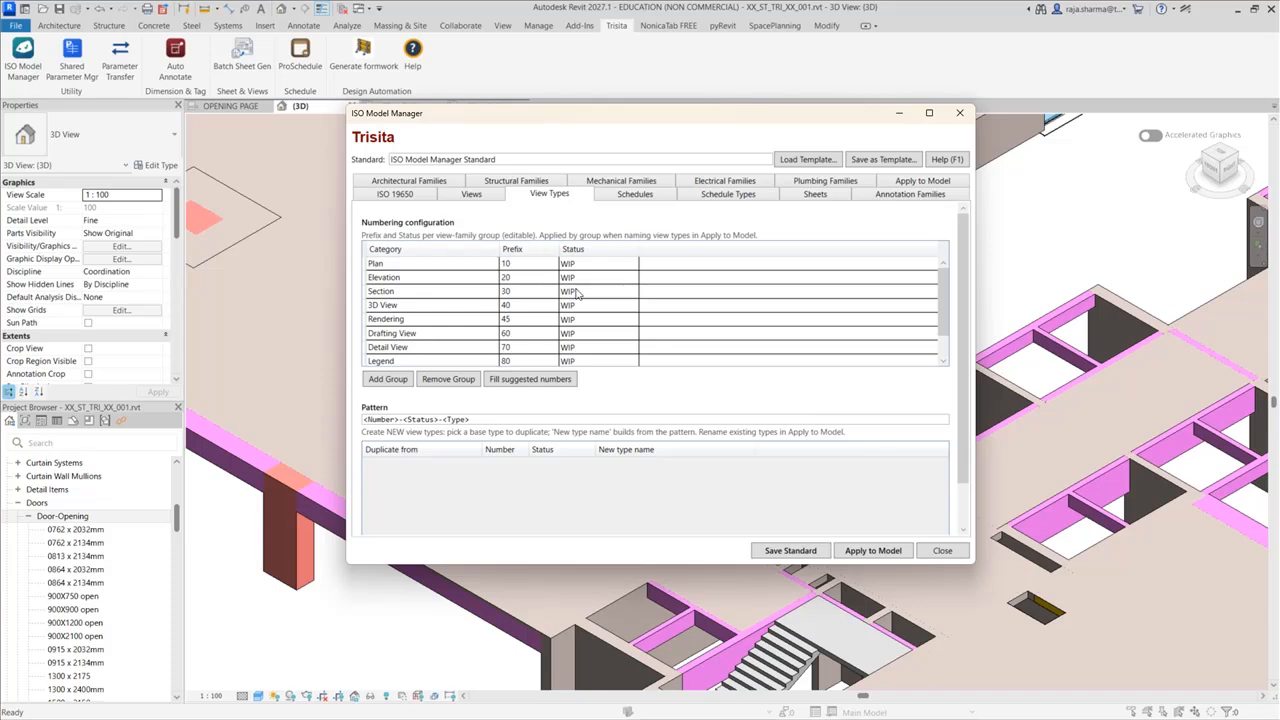
{"action": "left_click", "coordinate": [630, 284]}
{"action": "left_click", "coordinate": [633, 284]}
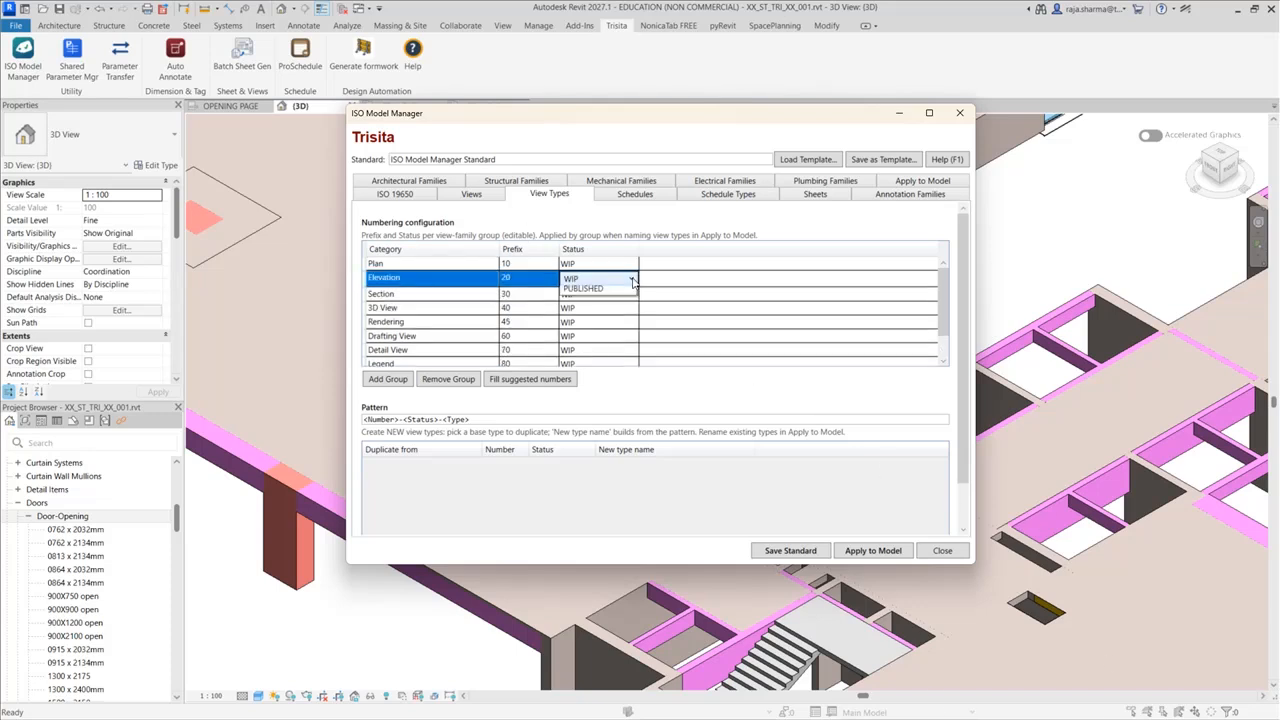
{"action": "left_click", "coordinate": [598, 308]}
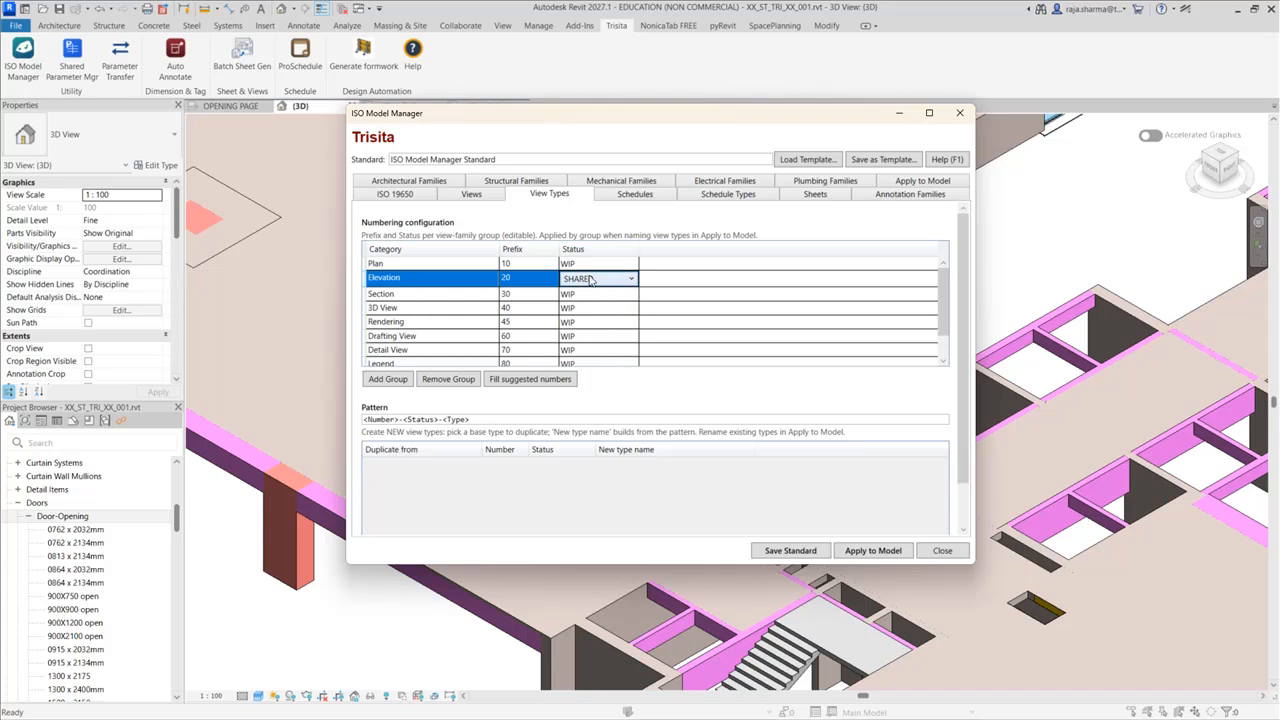
- Reset the Views naming pattern to the default ISO name and prefix it with the <Originator> token and a dash
{"action": "left_click", "coordinate": [486, 197]}
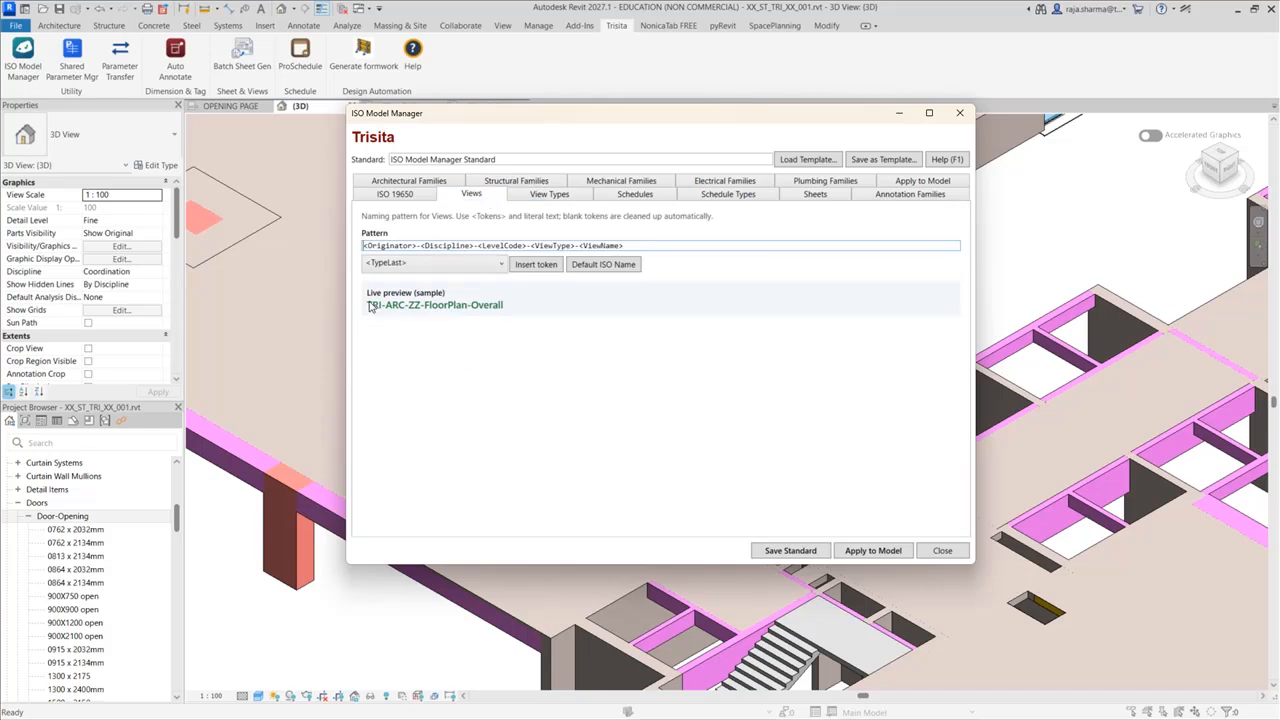
{"action": "left_click", "coordinate": [603, 266]}
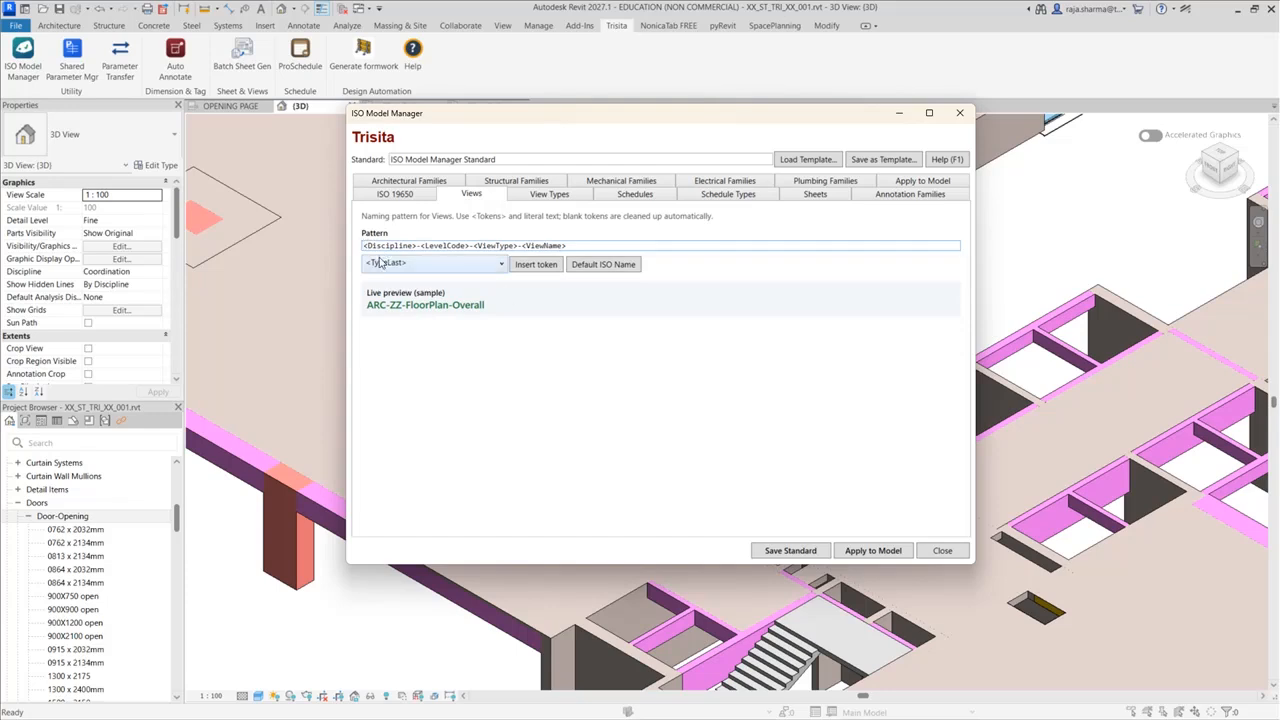
{"action": "left_click", "coordinate": [430, 265]}
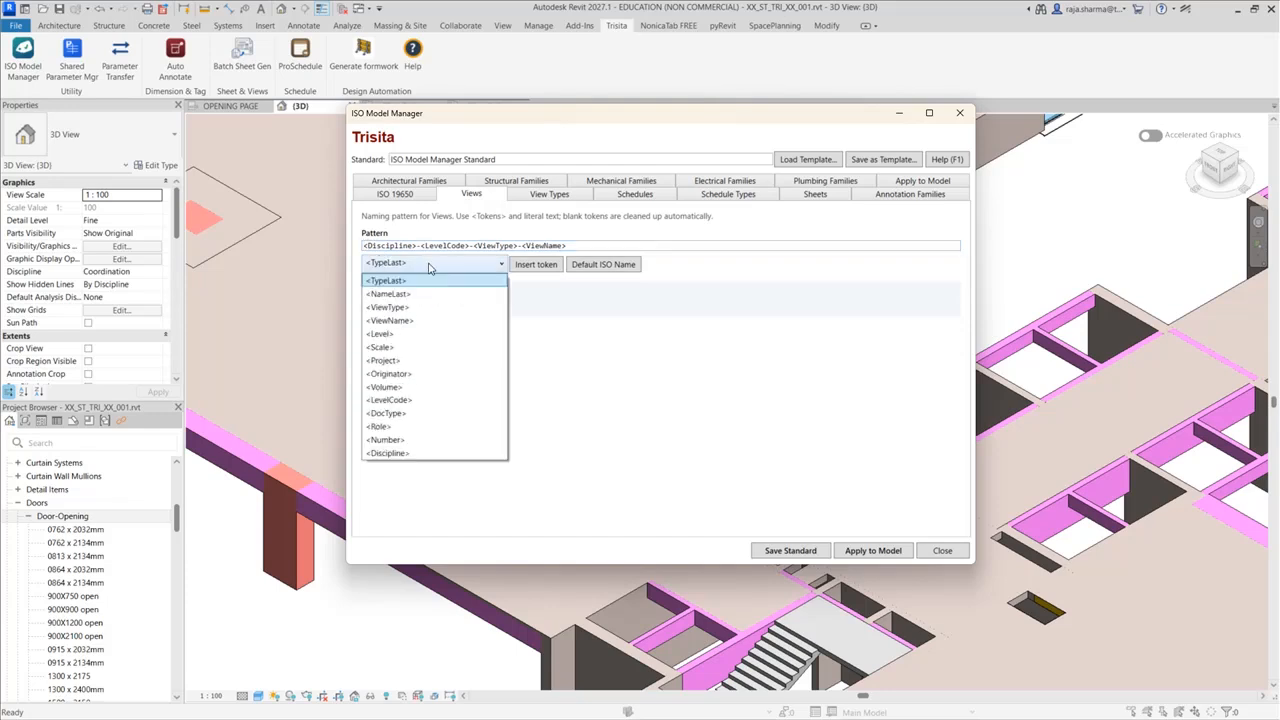
{"action": "left_click", "coordinate": [400, 373]}
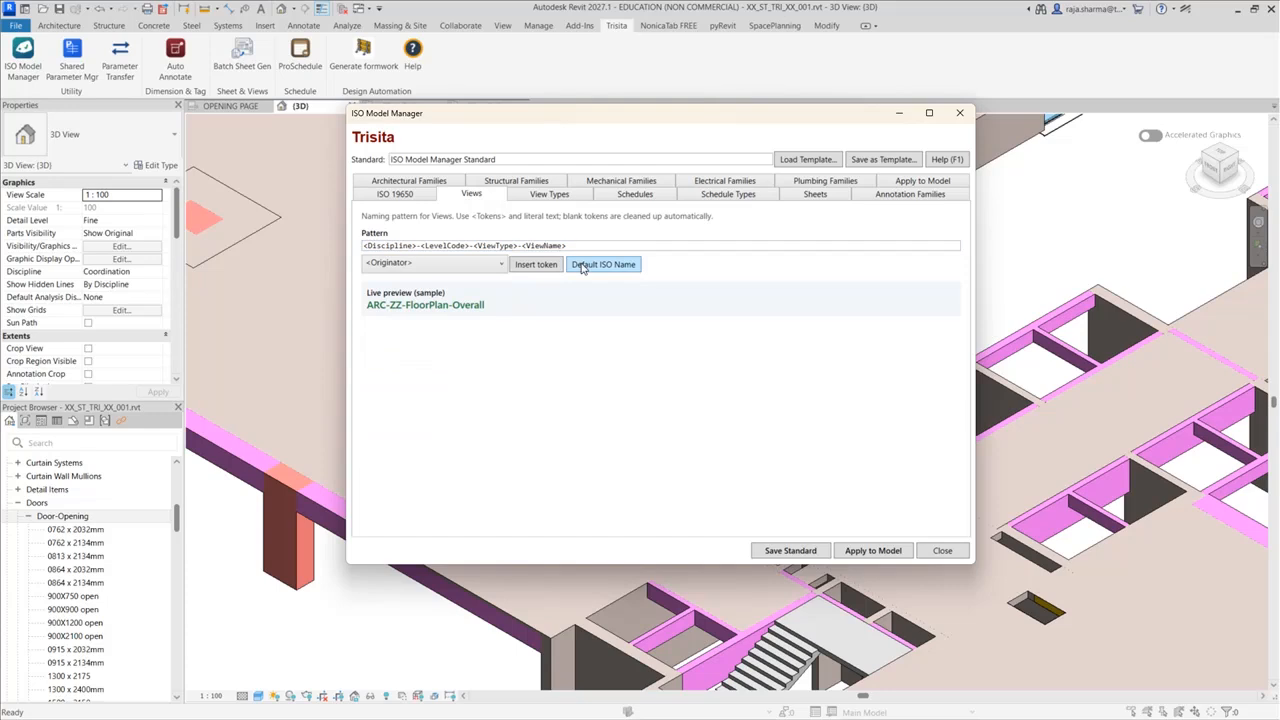
{"action": "left_click", "coordinate": [546, 266]}
{"action": "type", "text": "-"}
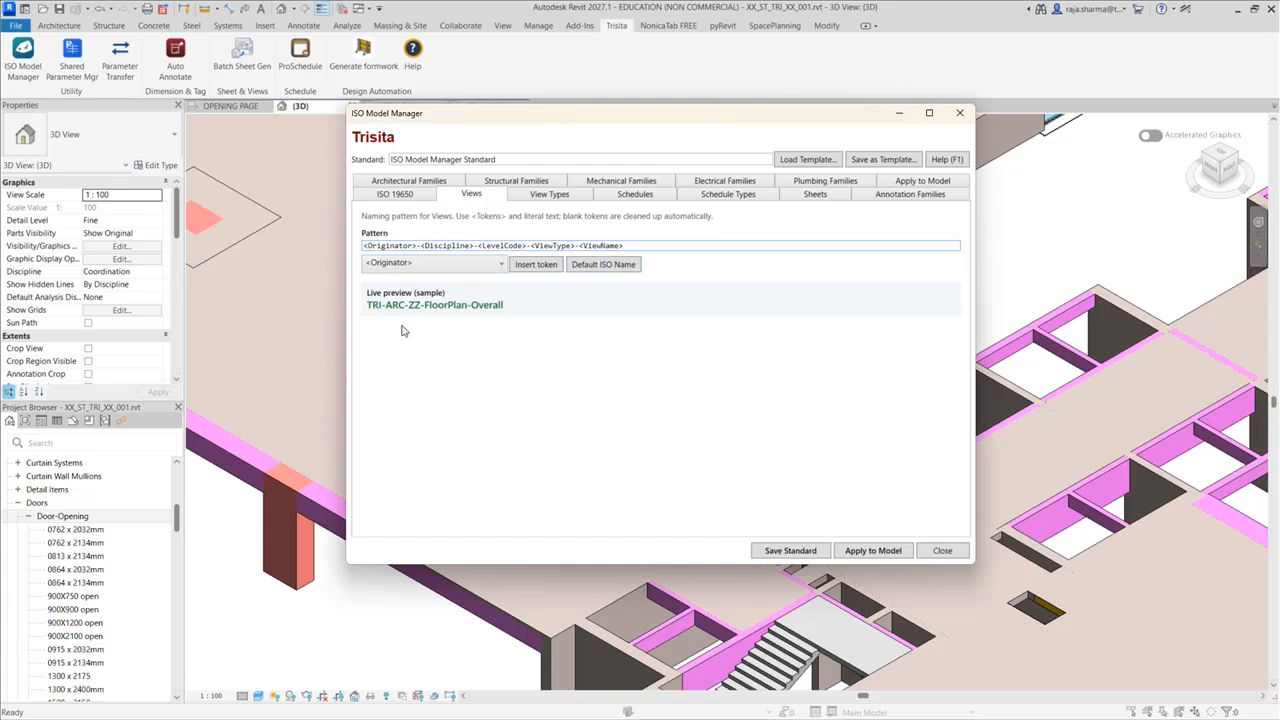
- Prefix the Schedules naming pattern with the <Originator> token and a dash
{"action": "left_click", "coordinate": [636, 195]}
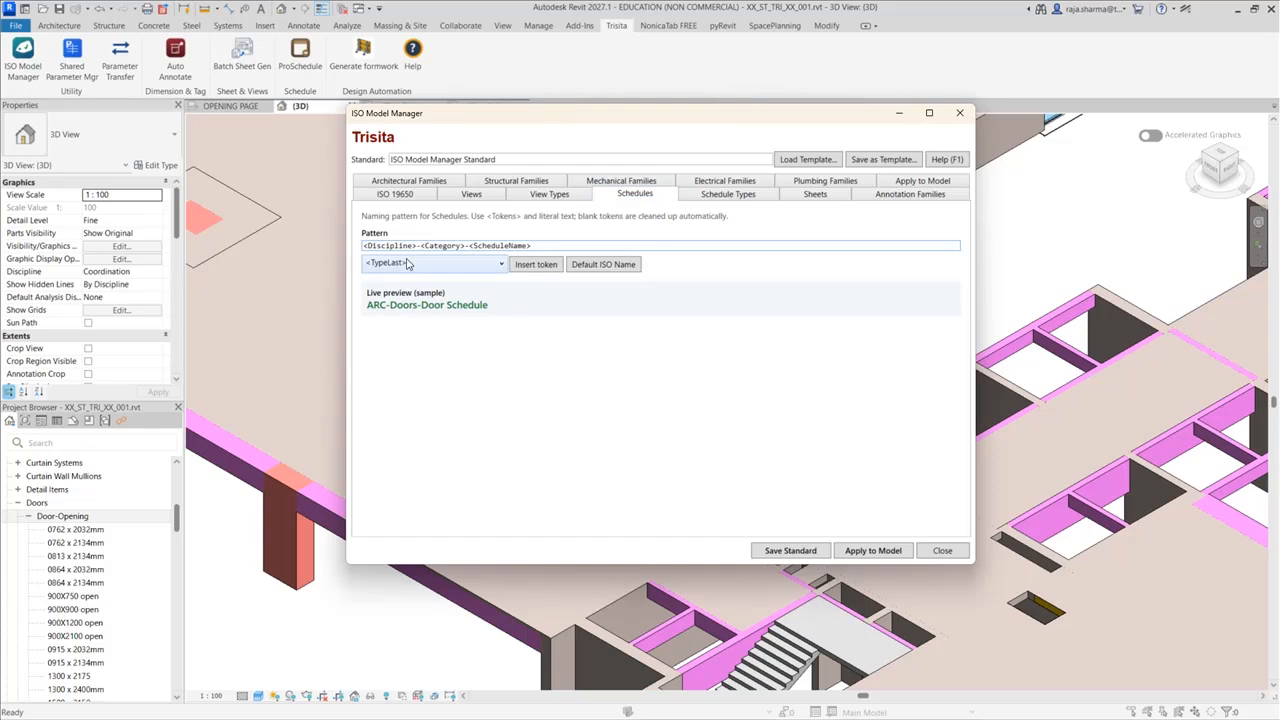
{"action": "left_click", "coordinate": [376, 265]}
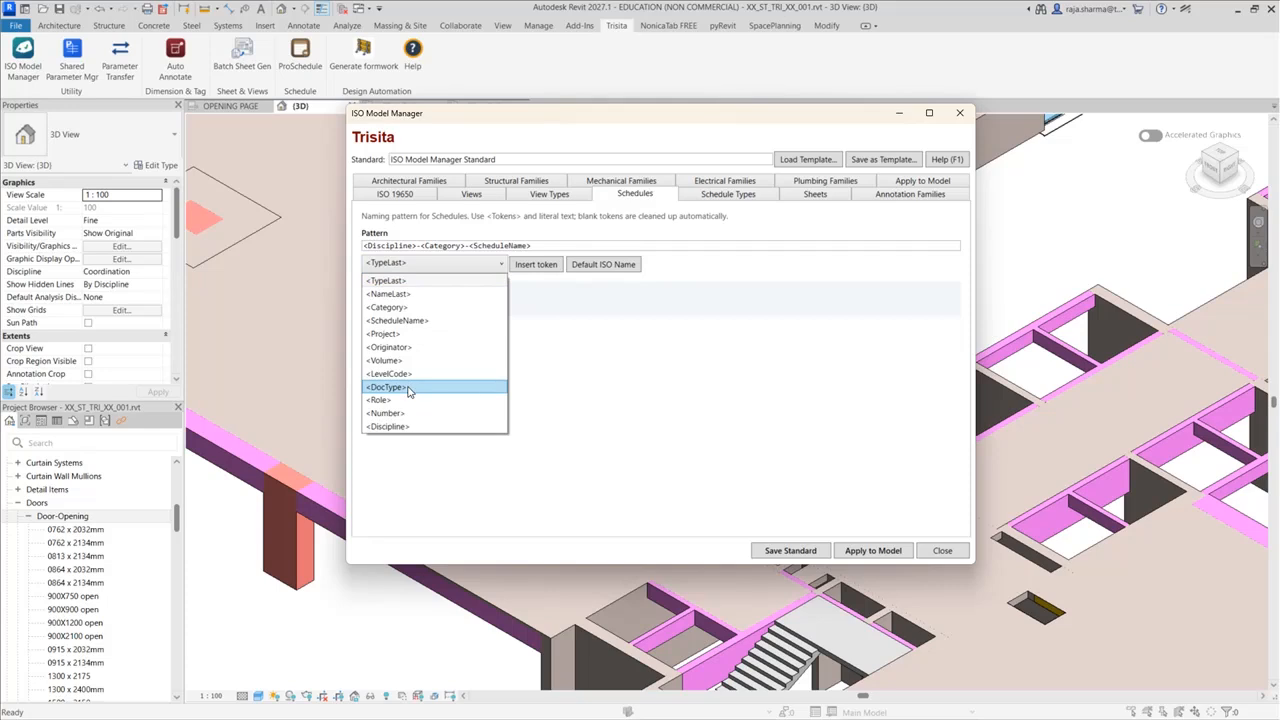
{"action": "left_click", "coordinate": [390, 347]}
{"action": "left_click", "coordinate": [535, 265]}
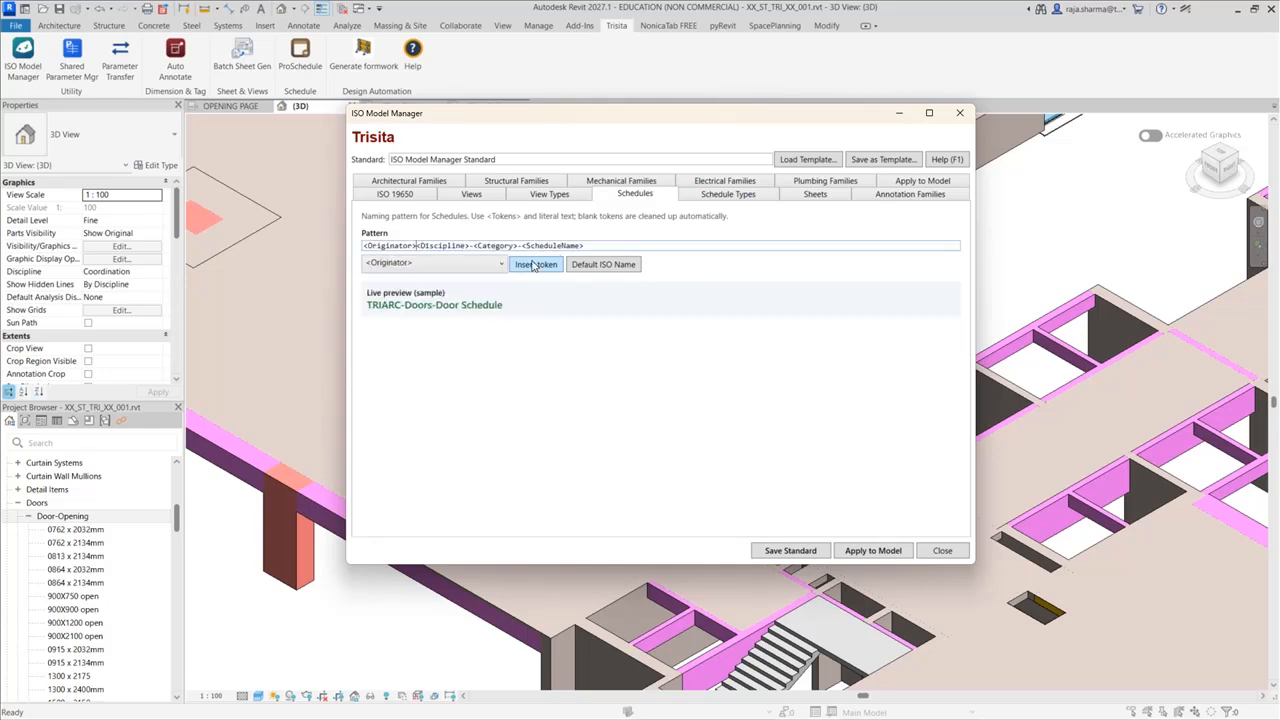
{"action": "type", "text": "-"}
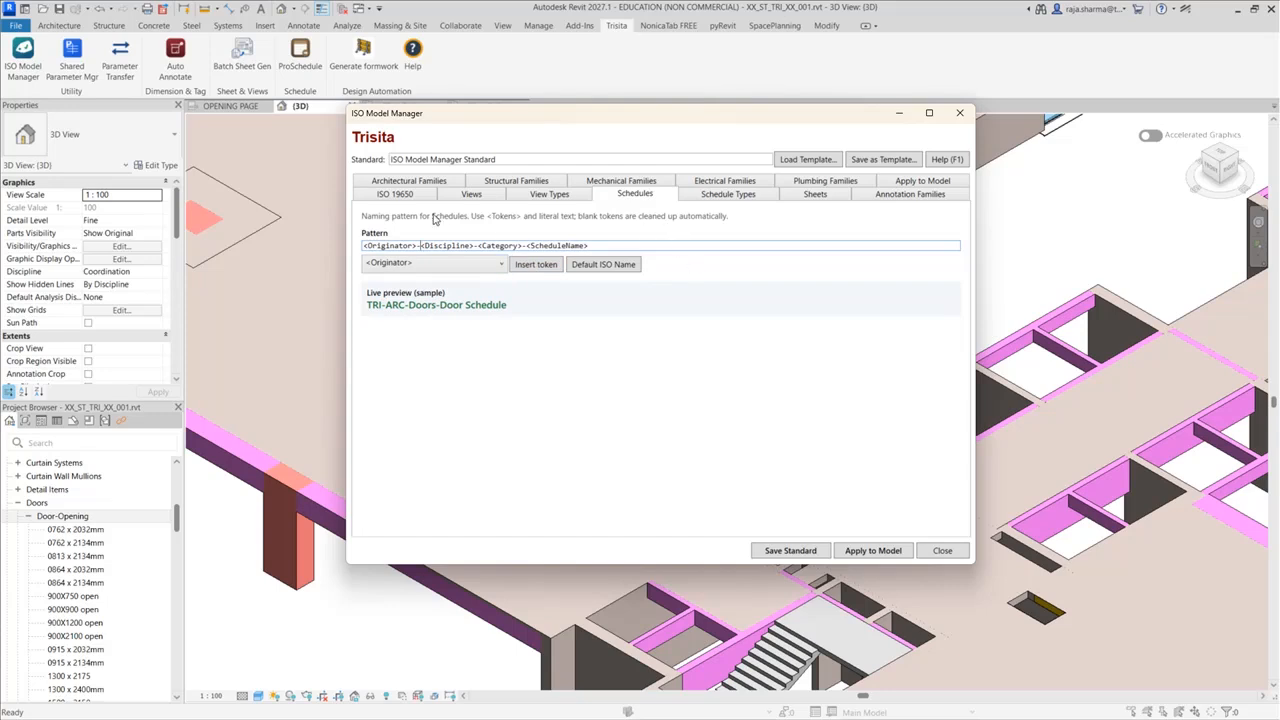
- Review the naming patterns for architectural, structural, mechanical and annotation families and for sheets
{"action": "left_click", "coordinate": [426, 181]}
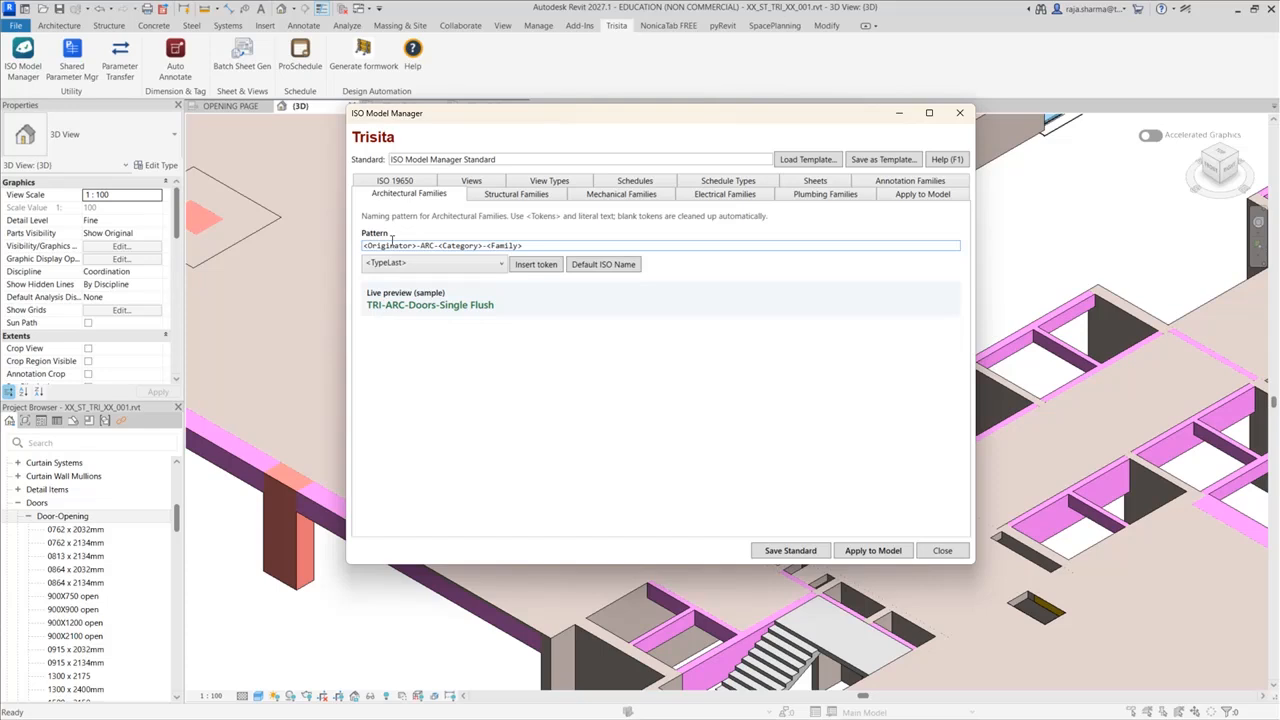
{"action": "left_click", "coordinate": [556, 197]}
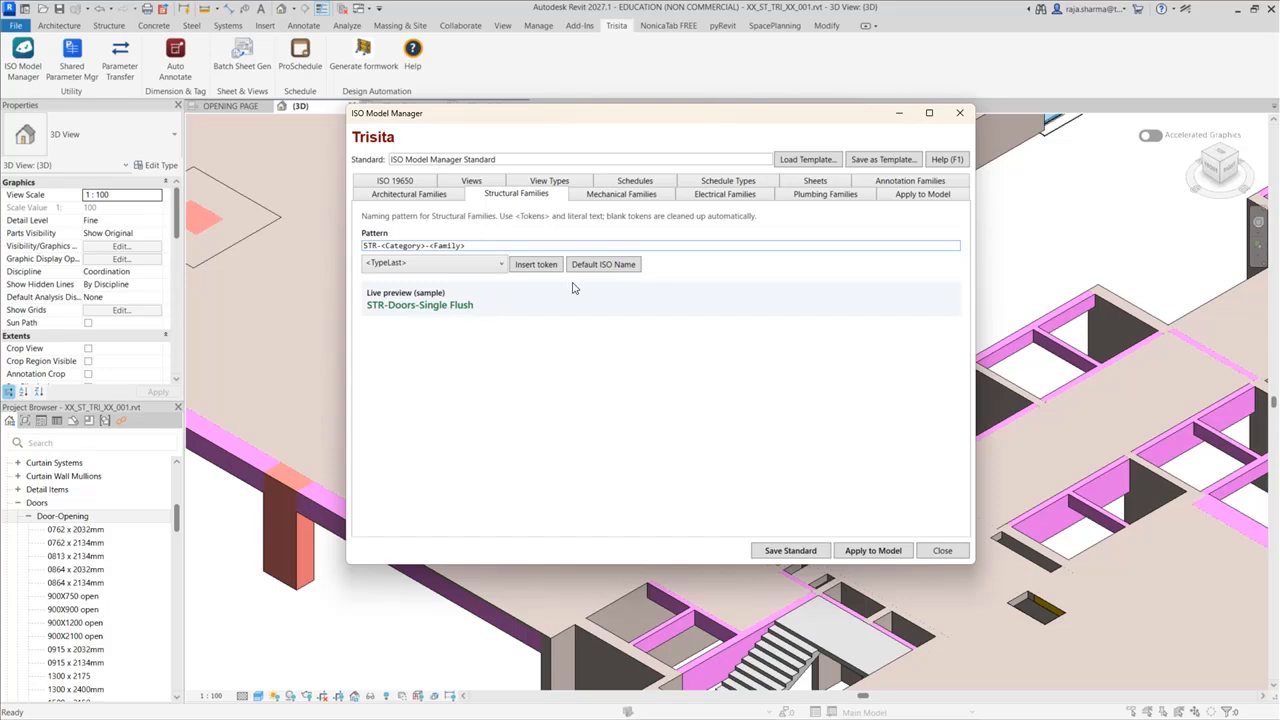
{"action": "left_click", "coordinate": [597, 266]}
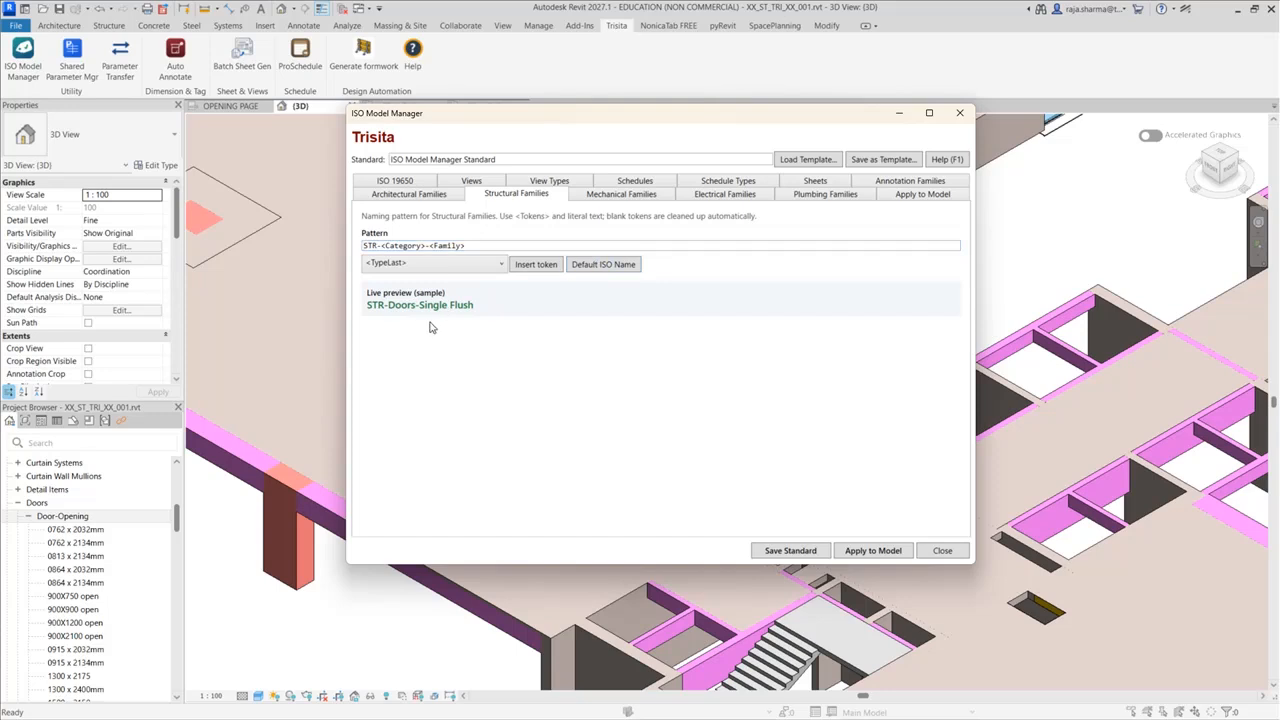
{"action": "left_click", "coordinate": [648, 196]}
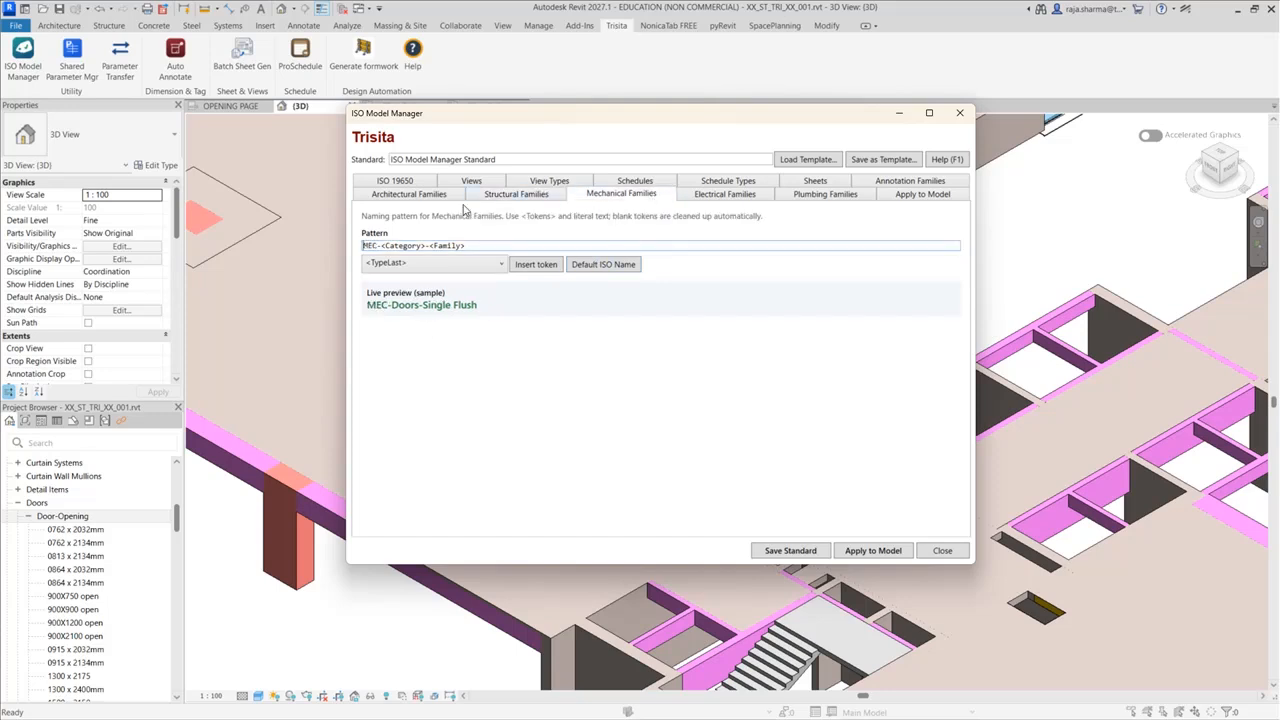
{"action": "left_click", "coordinate": [457, 245]}
{"action": "left_click", "coordinate": [906, 184]}
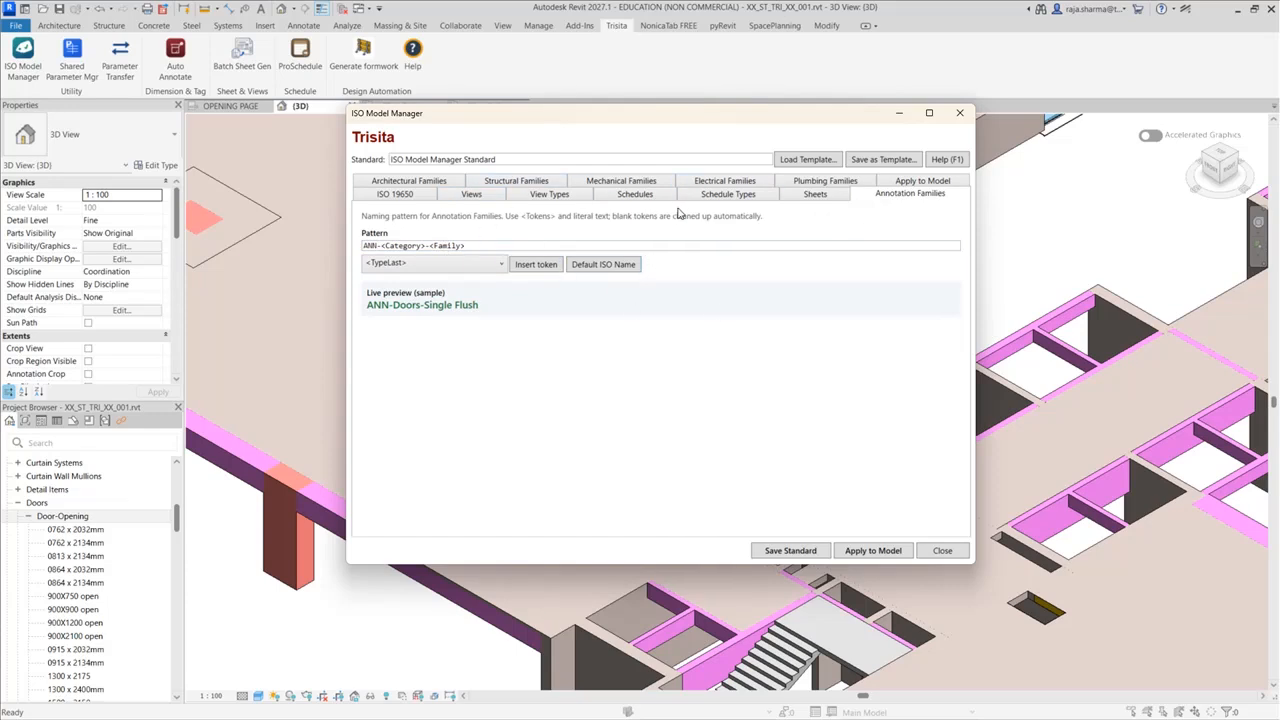
{"action": "left_click", "coordinate": [812, 197]}
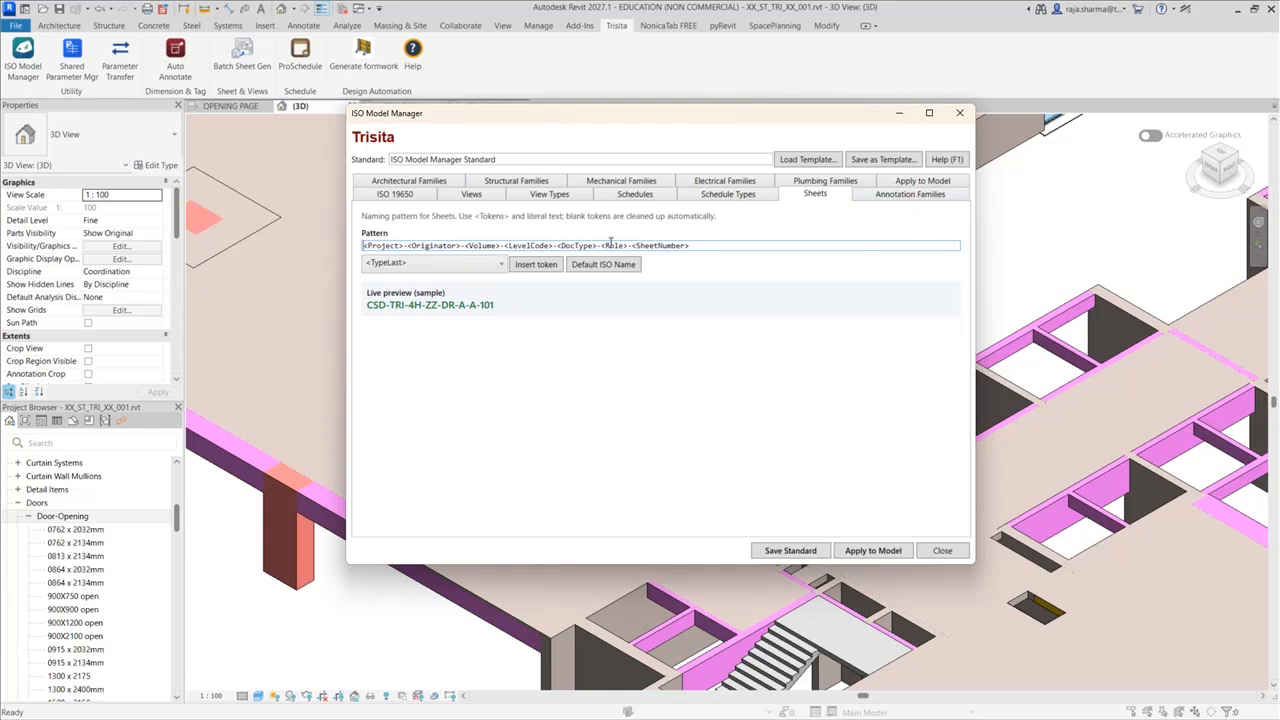
- Apply the naming standard to the model with the scope set to View Types, renaming all checked view types
{"action": "left_click", "coordinate": [868, 552]}
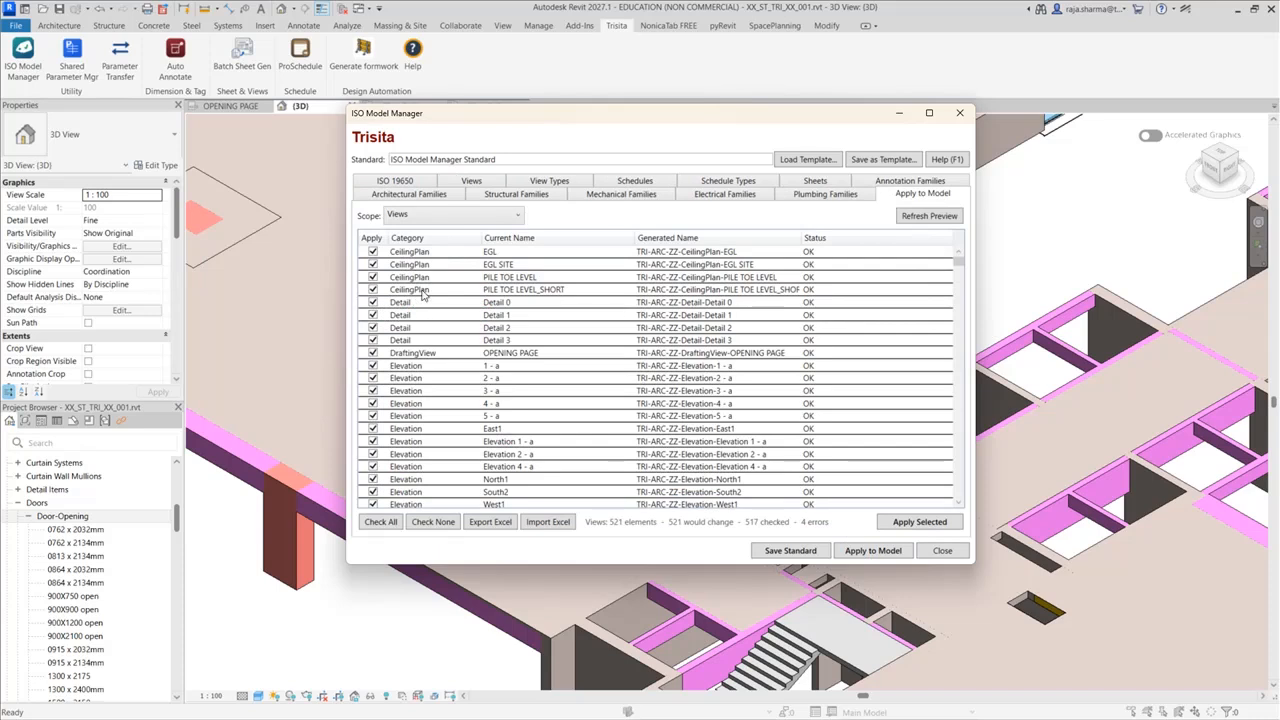
{"action": "left_click", "coordinate": [549, 184]}
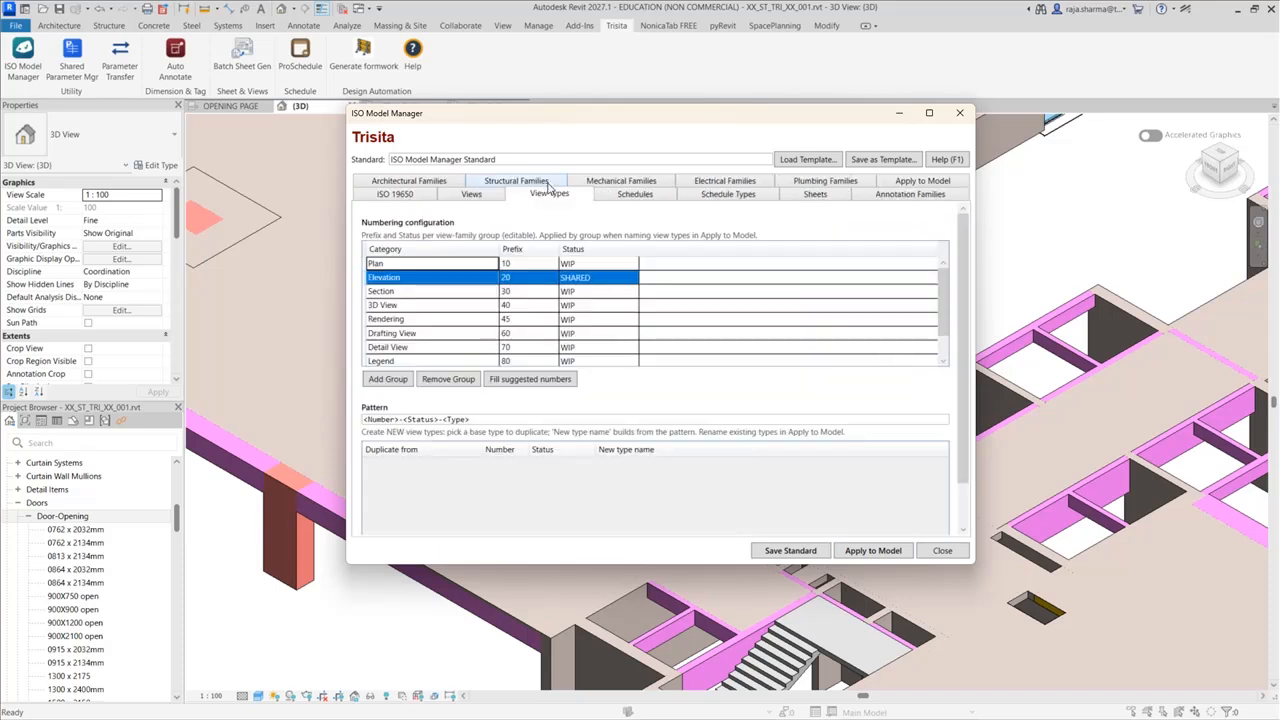
{"action": "left_click", "coordinate": [868, 552]}
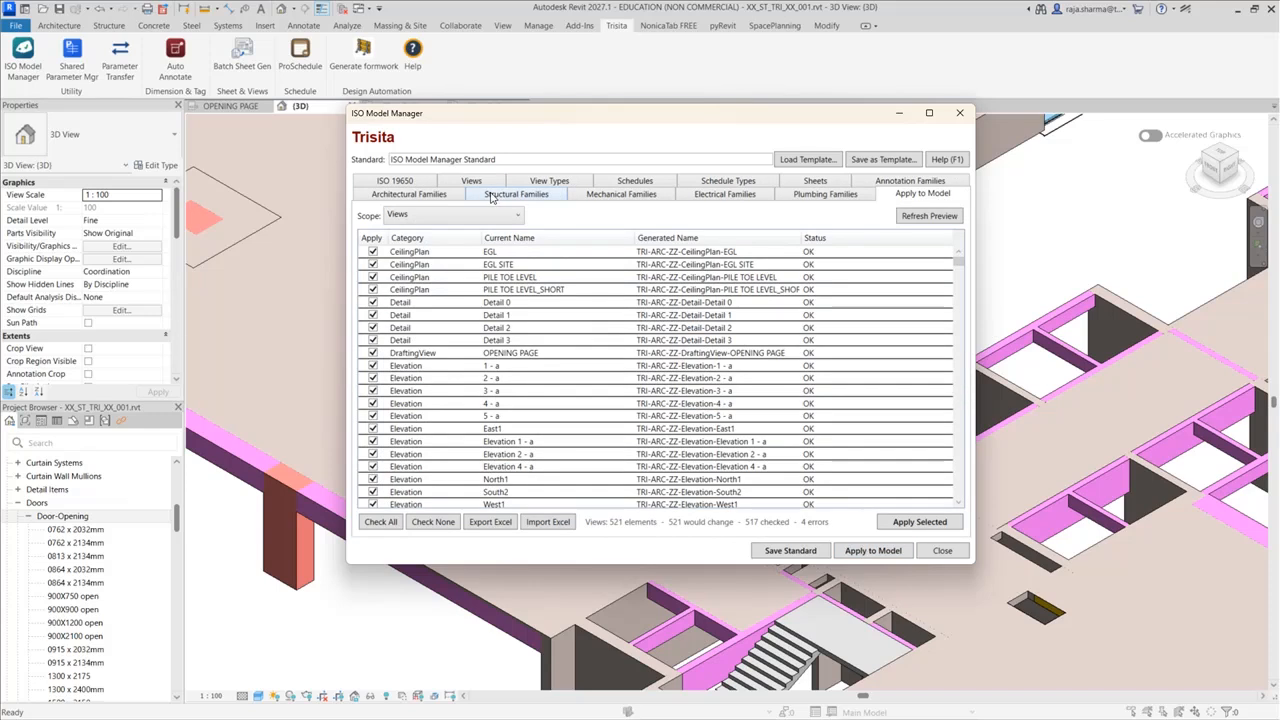
{"action": "left_click", "coordinate": [443, 219]}
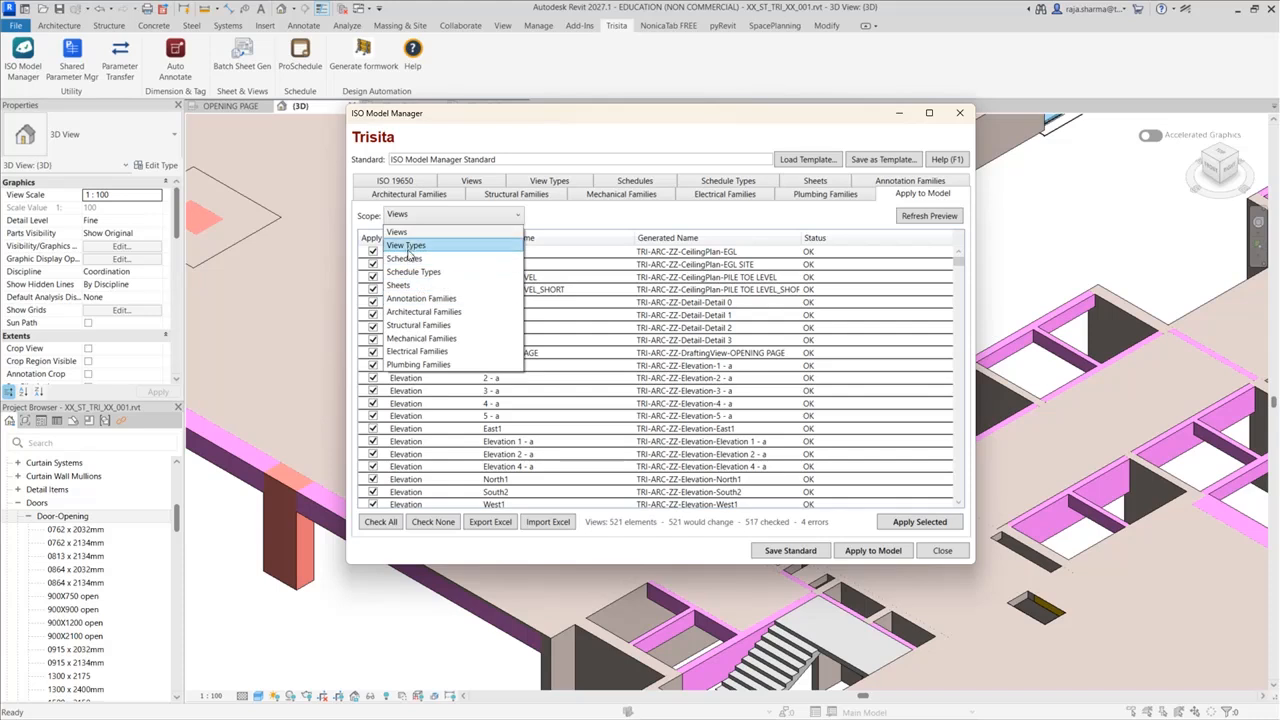
{"action": "left_click", "coordinate": [408, 246]}
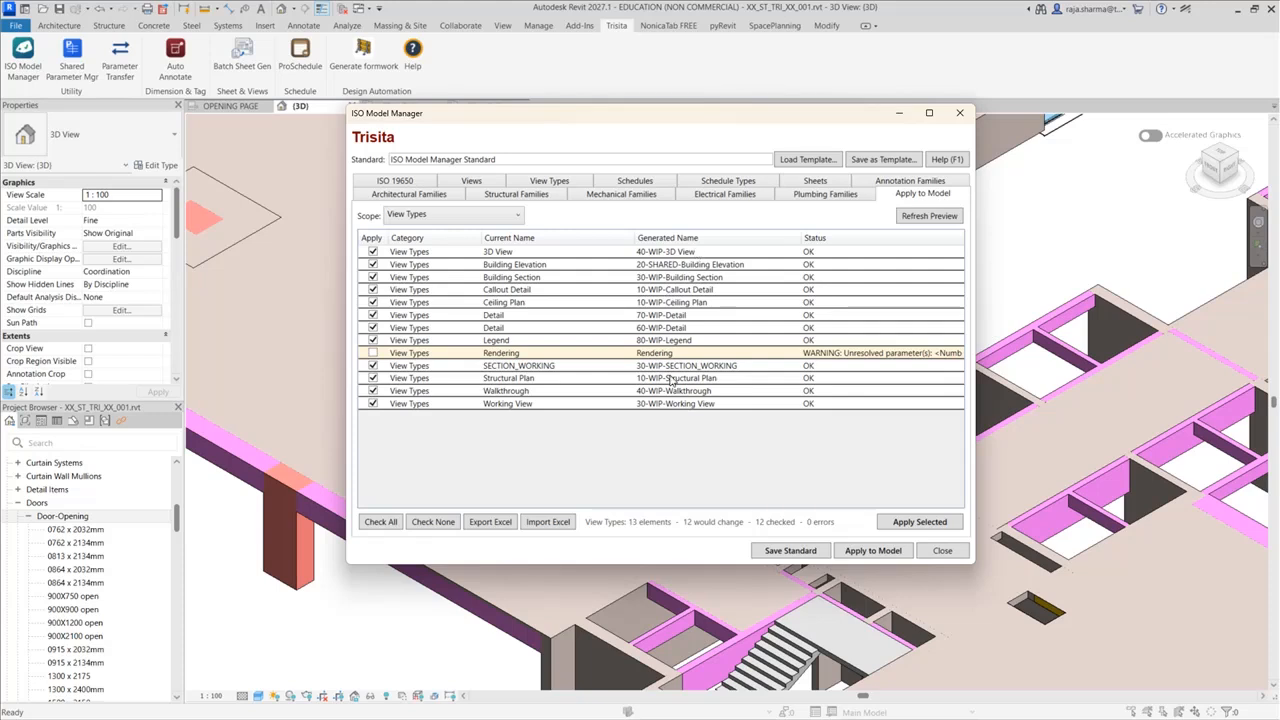
{"action": "left_click", "coordinate": [907, 522]}
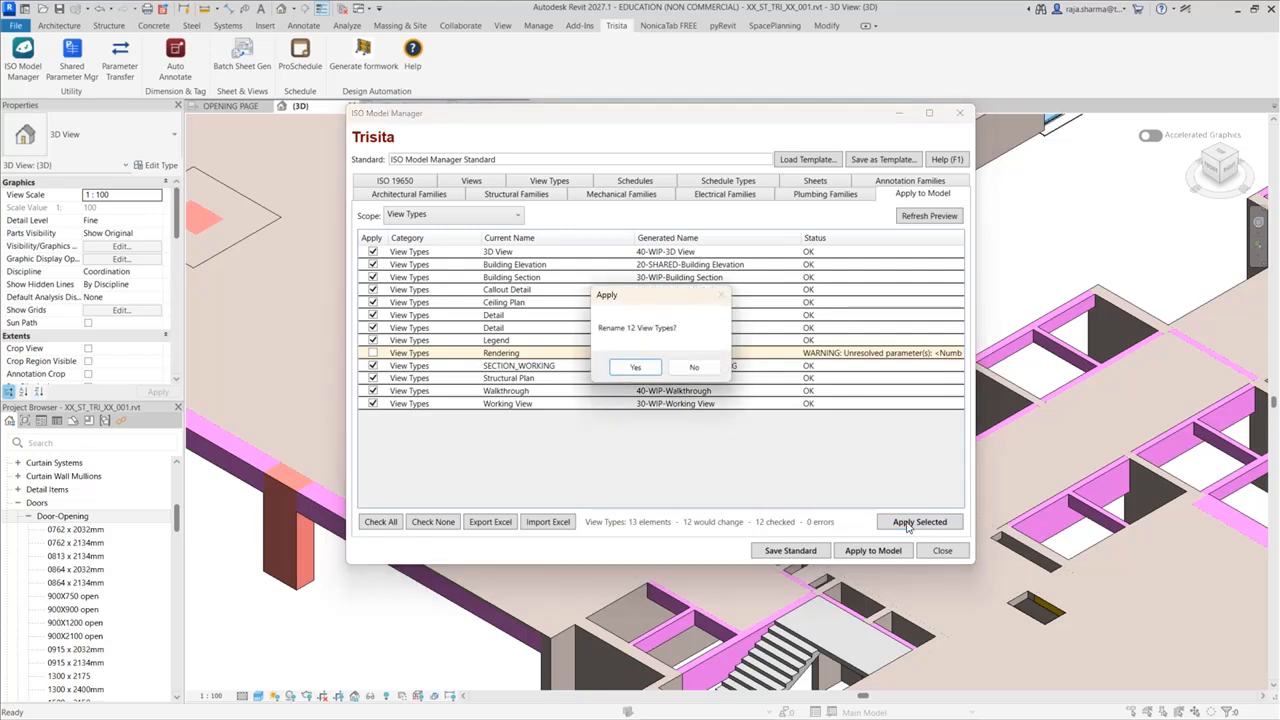
{"action": "left_click", "coordinate": [628, 366]}
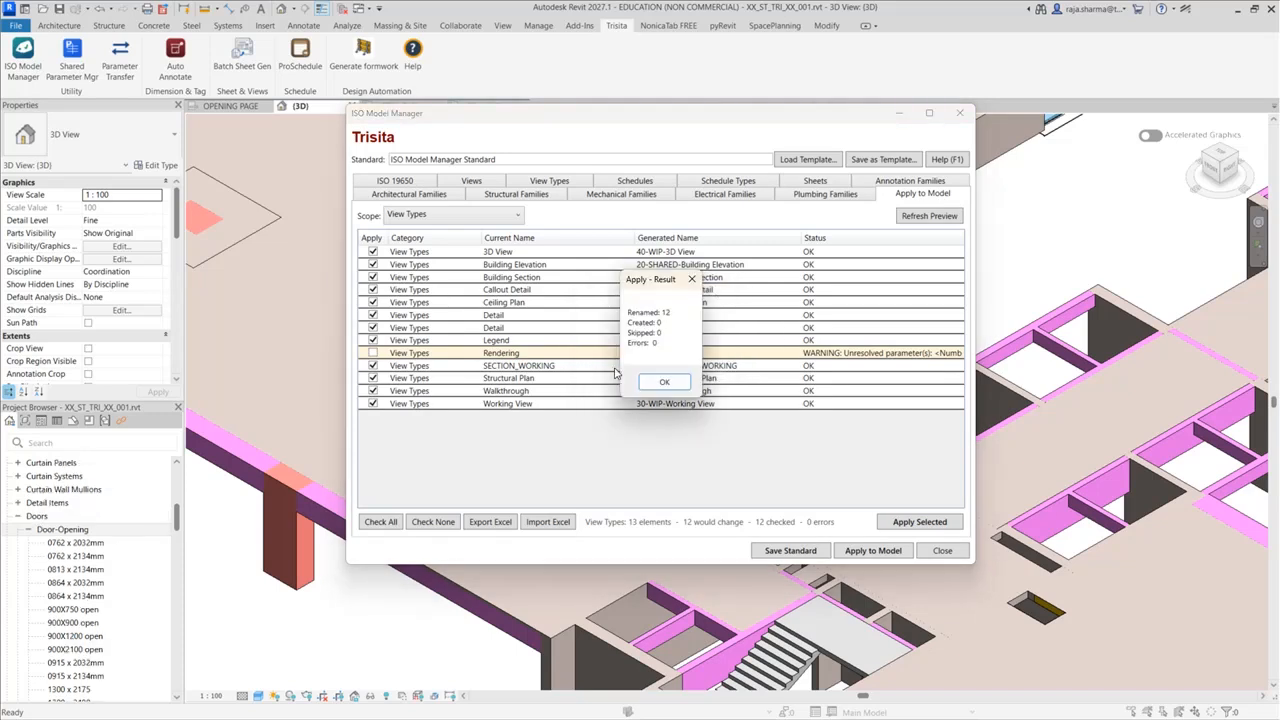
- Dismiss the rename result, close ISO Model Manager and examine the view types and structural plans in the Project Browser
{"action": "left_click", "coordinate": [668, 384]}
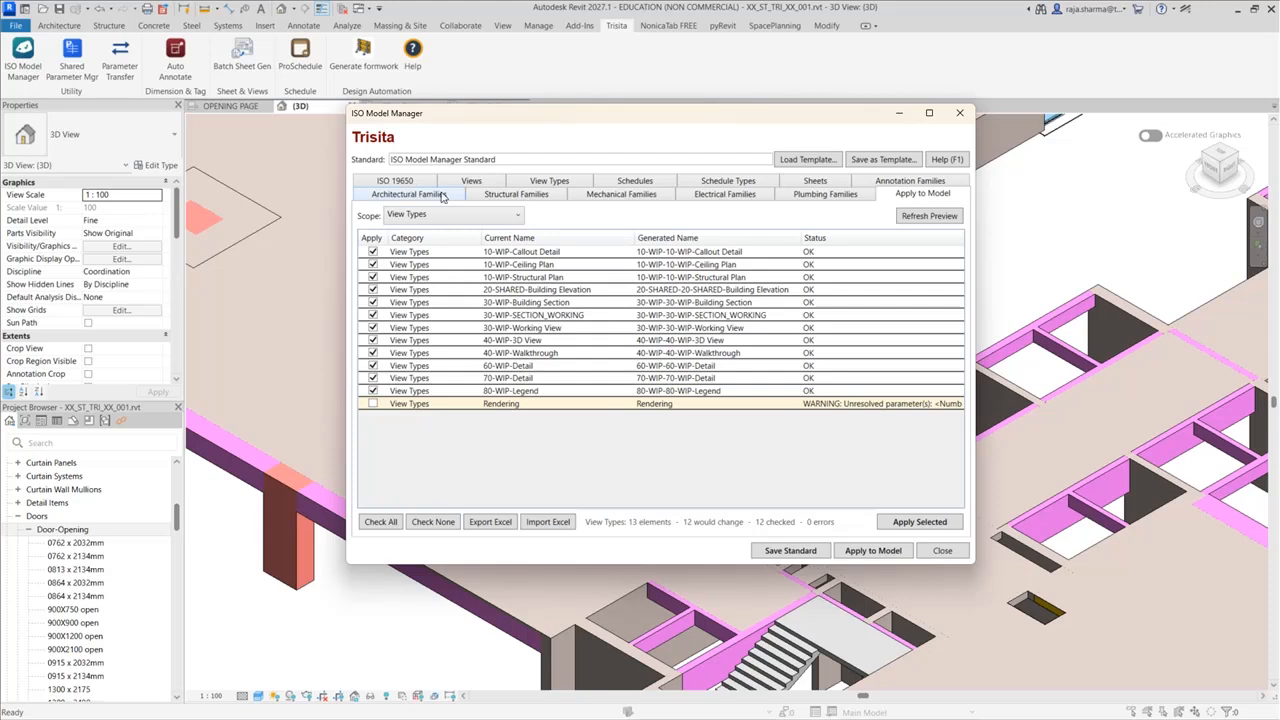
{"action": "left_click", "coordinate": [942, 550]}
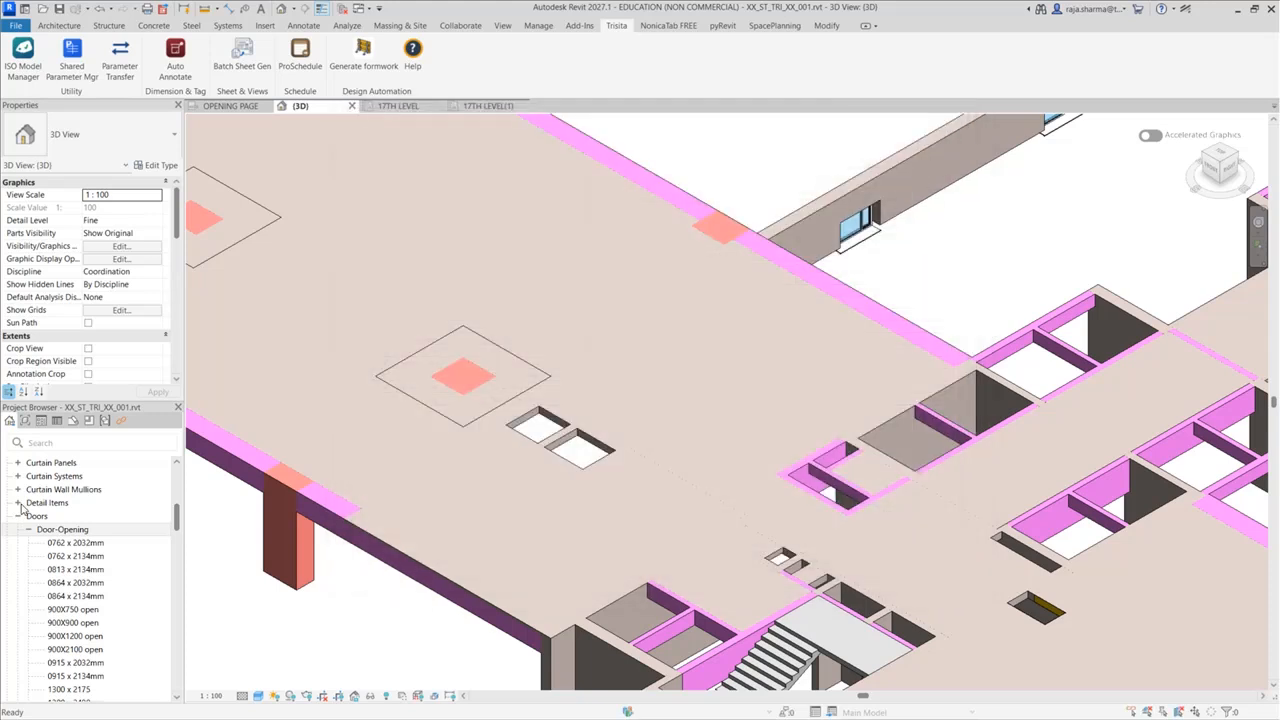
{"action": "scroll", "coordinate": [19, 524], "scroll_direction": "up", "scroll_amount": 8}
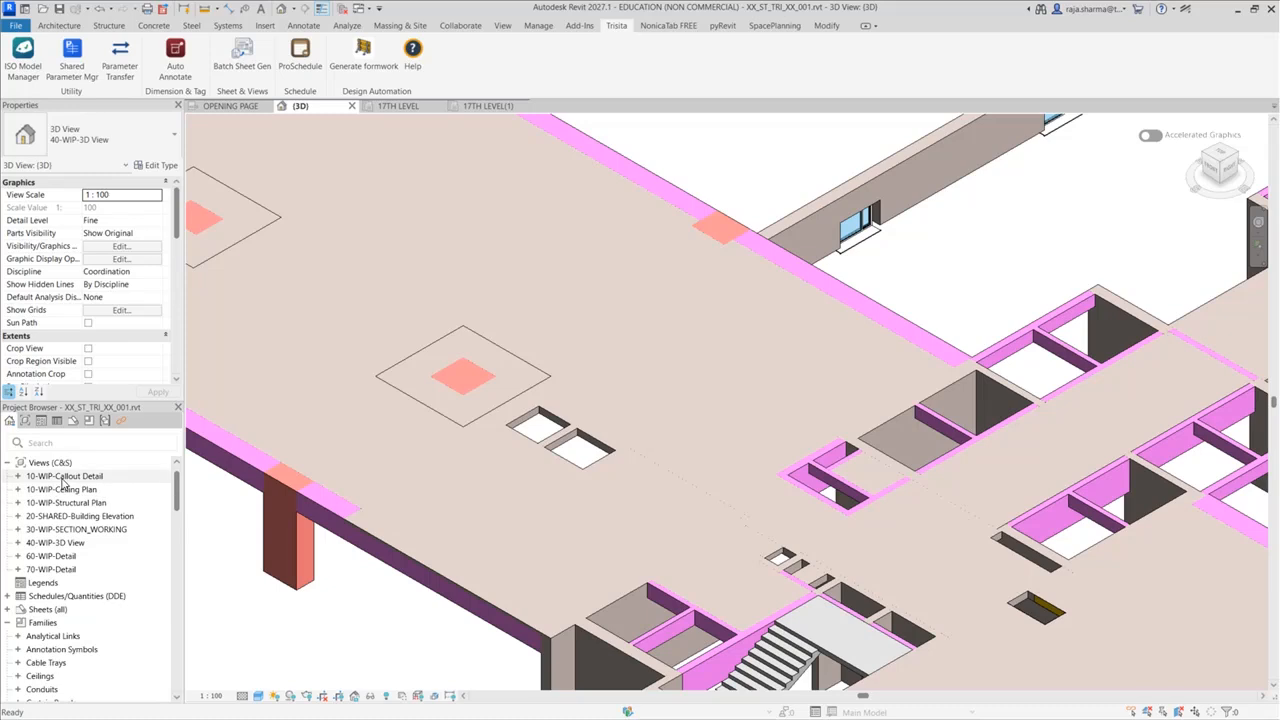
{"action": "left_click", "coordinate": [18, 503]}
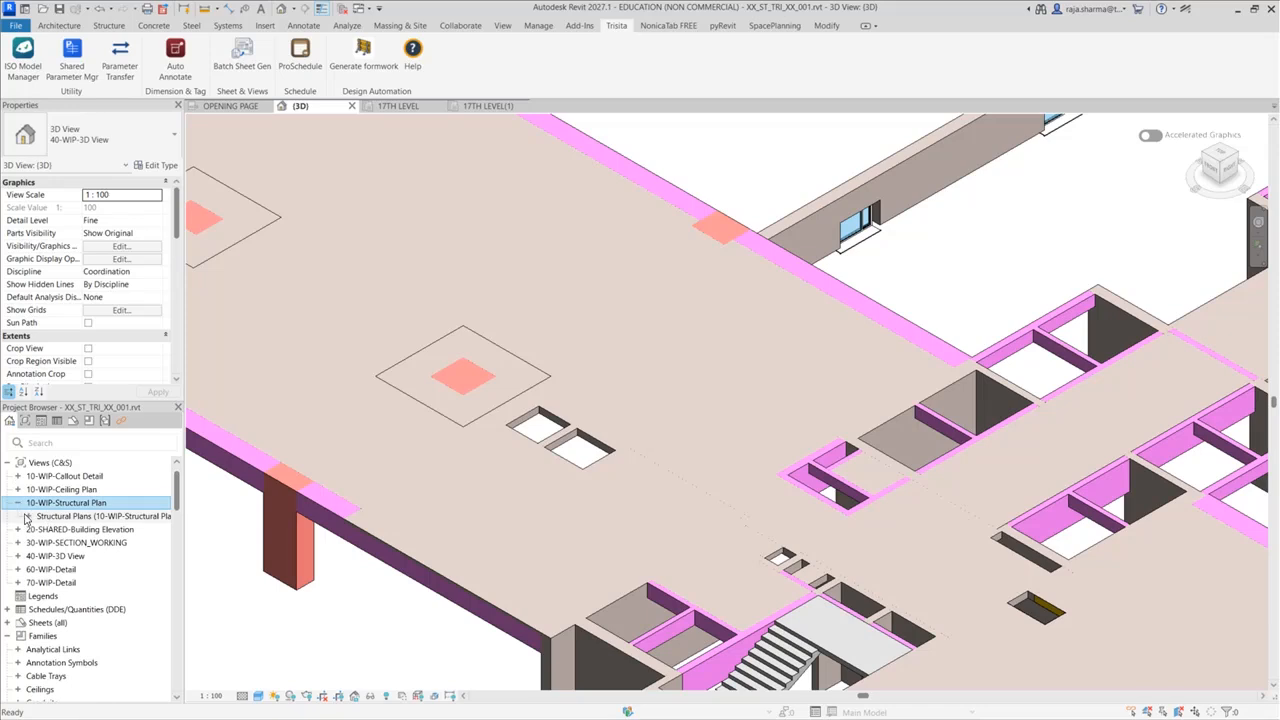
{"action": "left_click", "coordinate": [29, 517]}
{"action": "scroll", "coordinate": [140, 521], "scroll_direction": "down", "scroll_amount": 2}
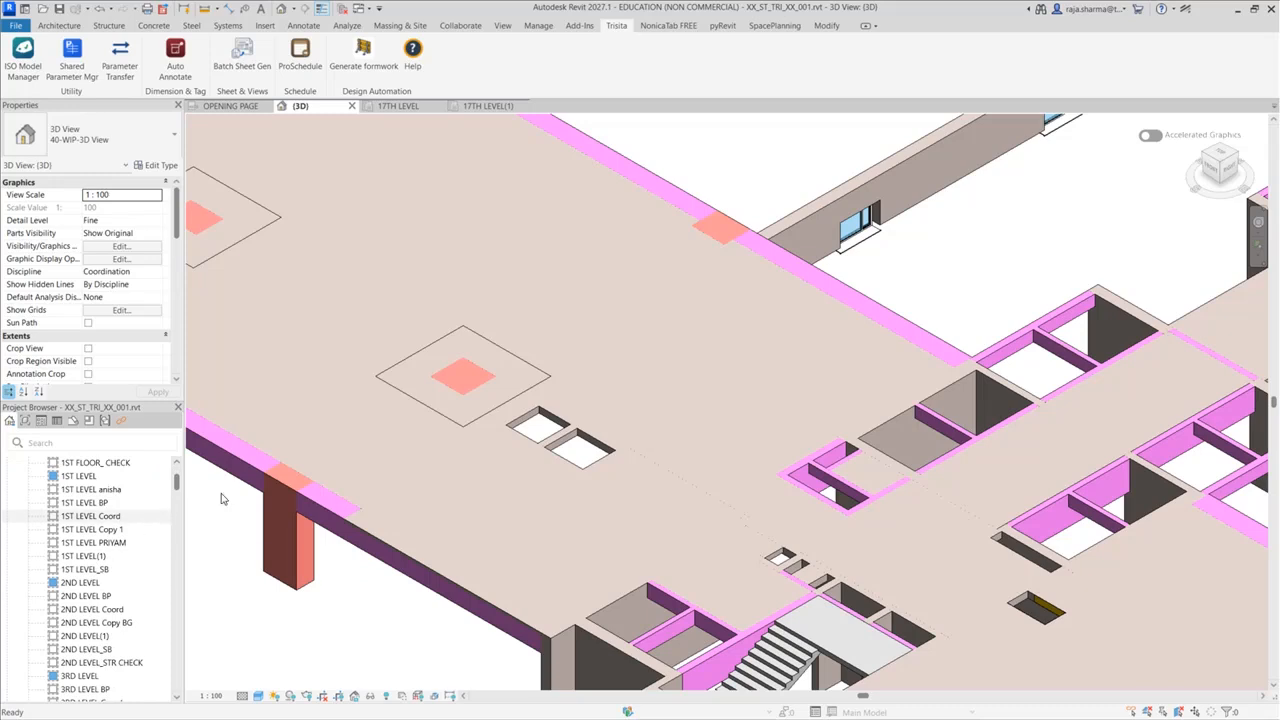
- Reopen ISO Model Manager, review the Views pattern and generated names, and apply the naming standard to all checked views
{"action": "left_click", "coordinate": [23, 55]}
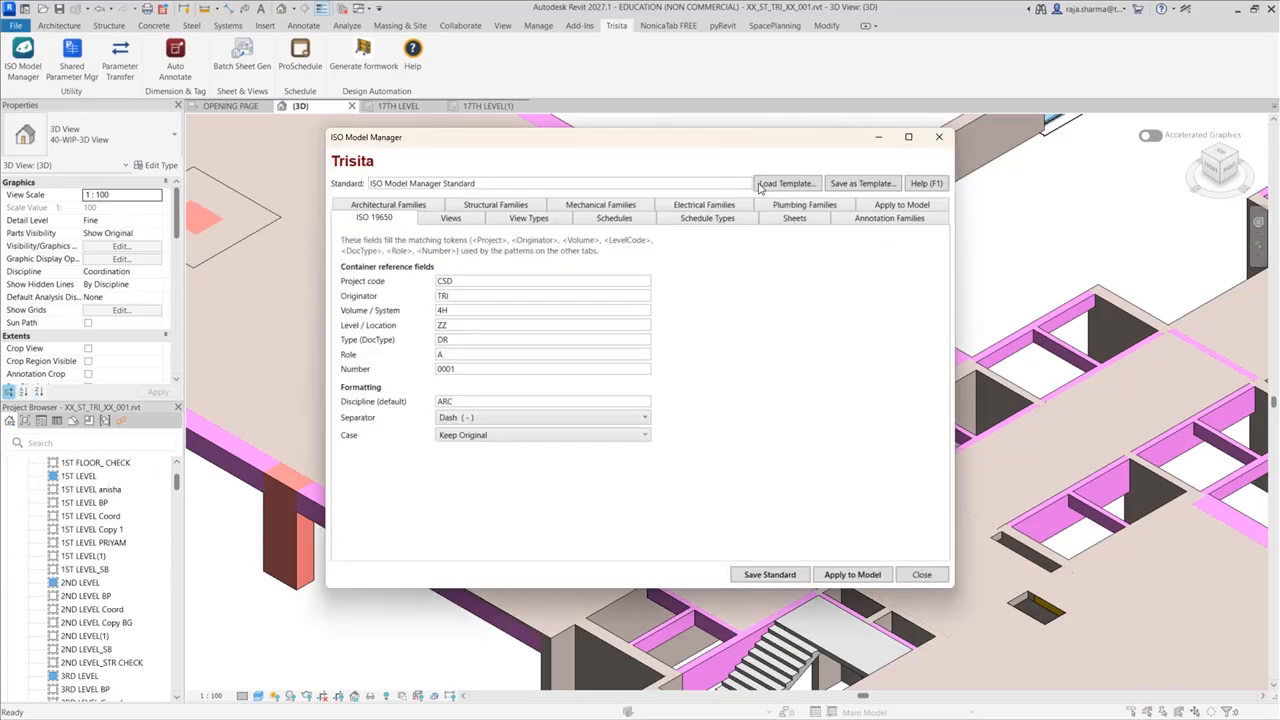
{"action": "left_click", "coordinate": [853, 575]}
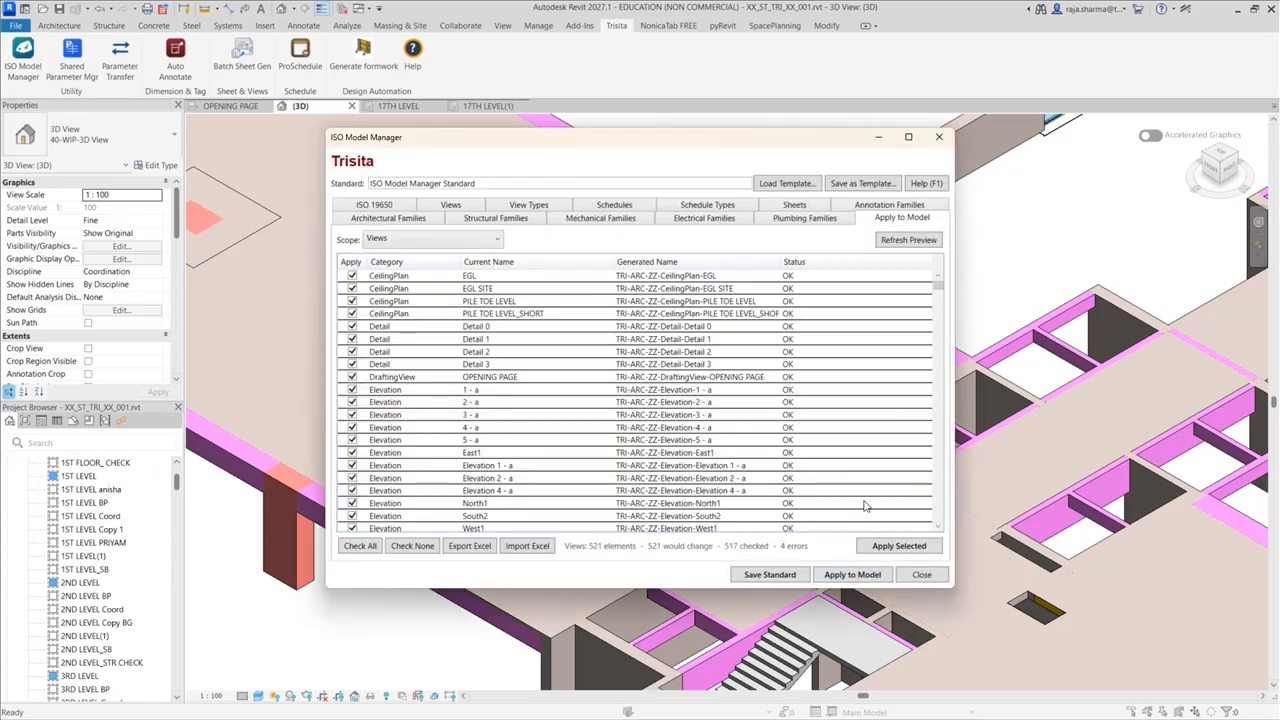
{"action": "left_click", "coordinate": [449, 205]}
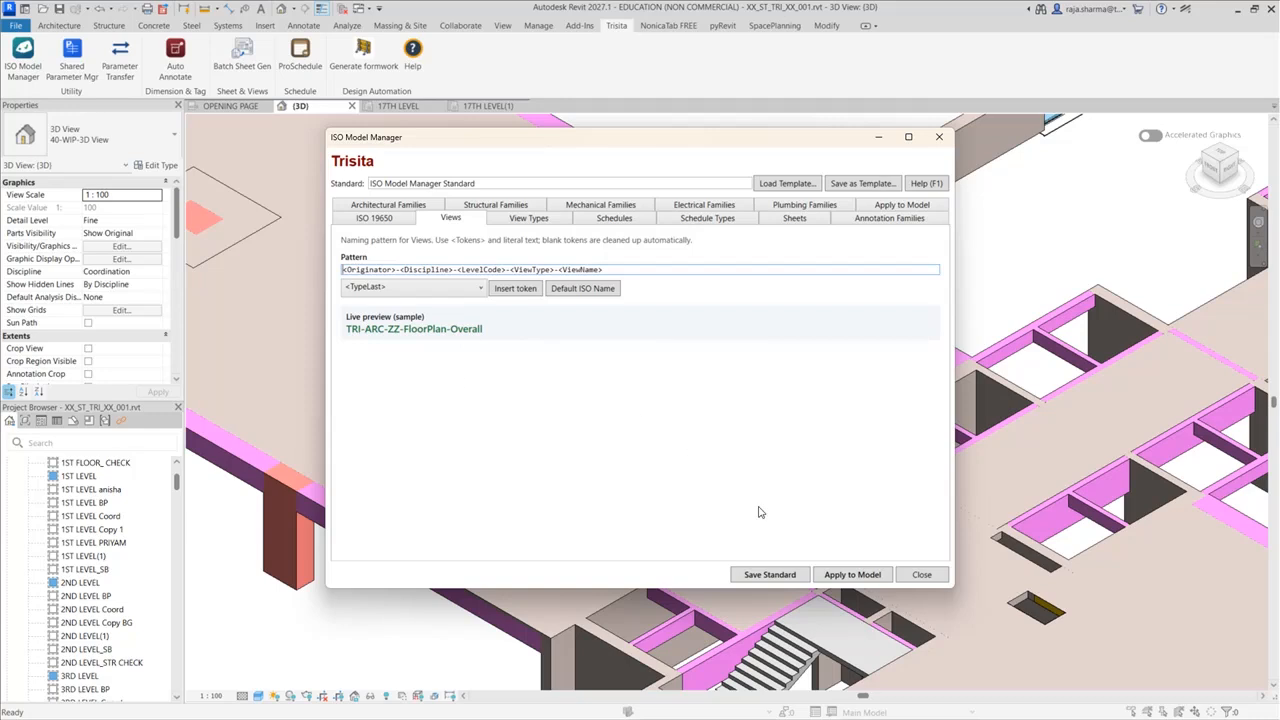
{"action": "left_click", "coordinate": [857, 580]}
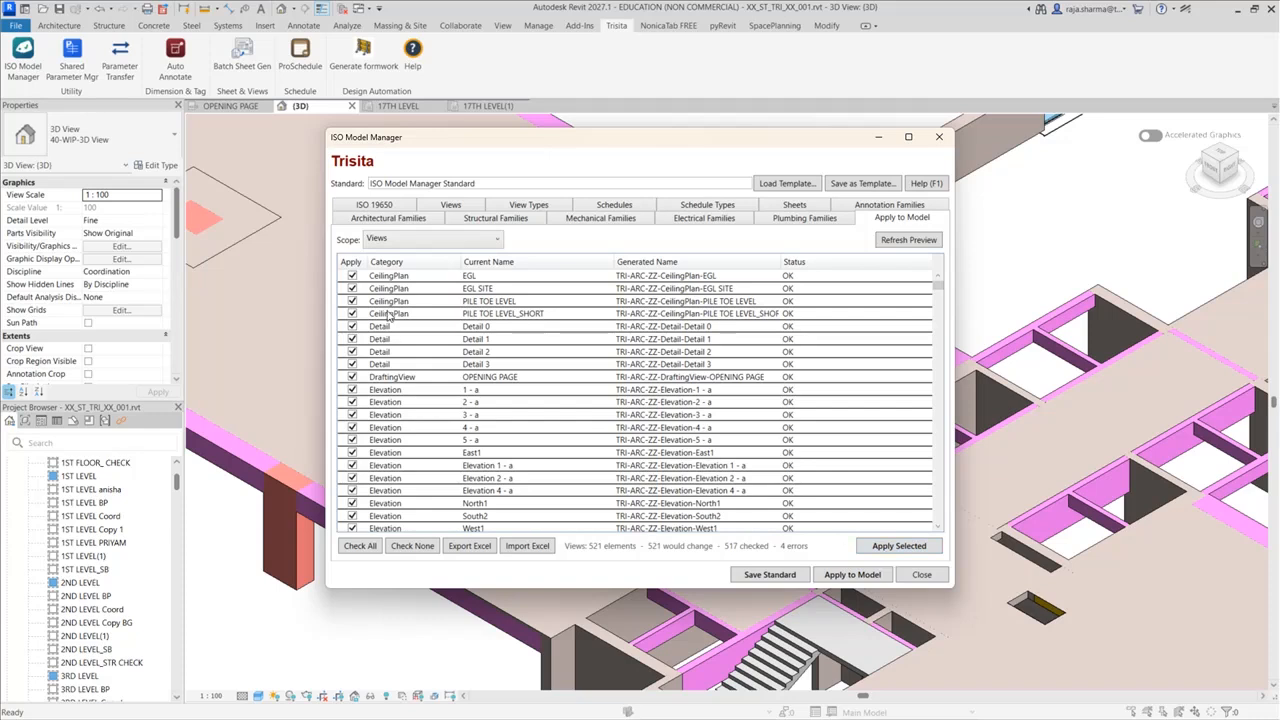
{"action": "scroll", "coordinate": [420, 432], "scroll_direction": "down", "scroll_amount": 10}
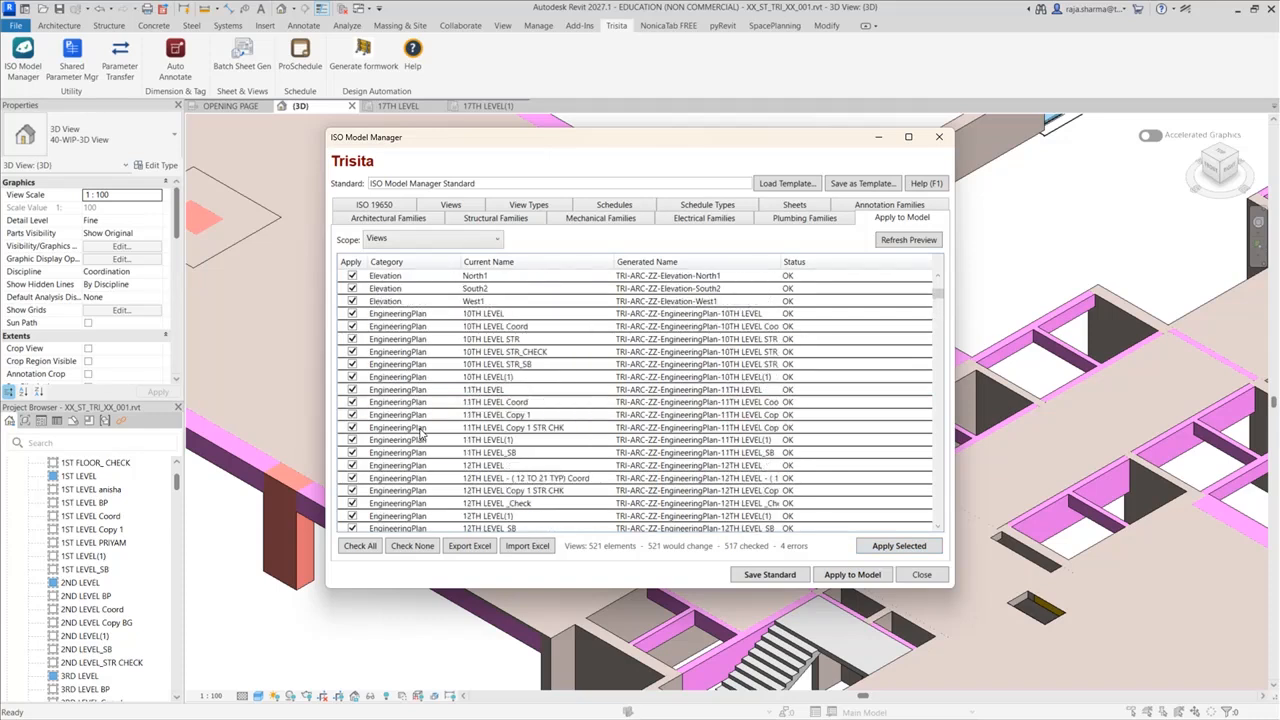
{"action": "scroll", "coordinate": [420, 432], "scroll_direction": "up", "scroll_amount": 10}
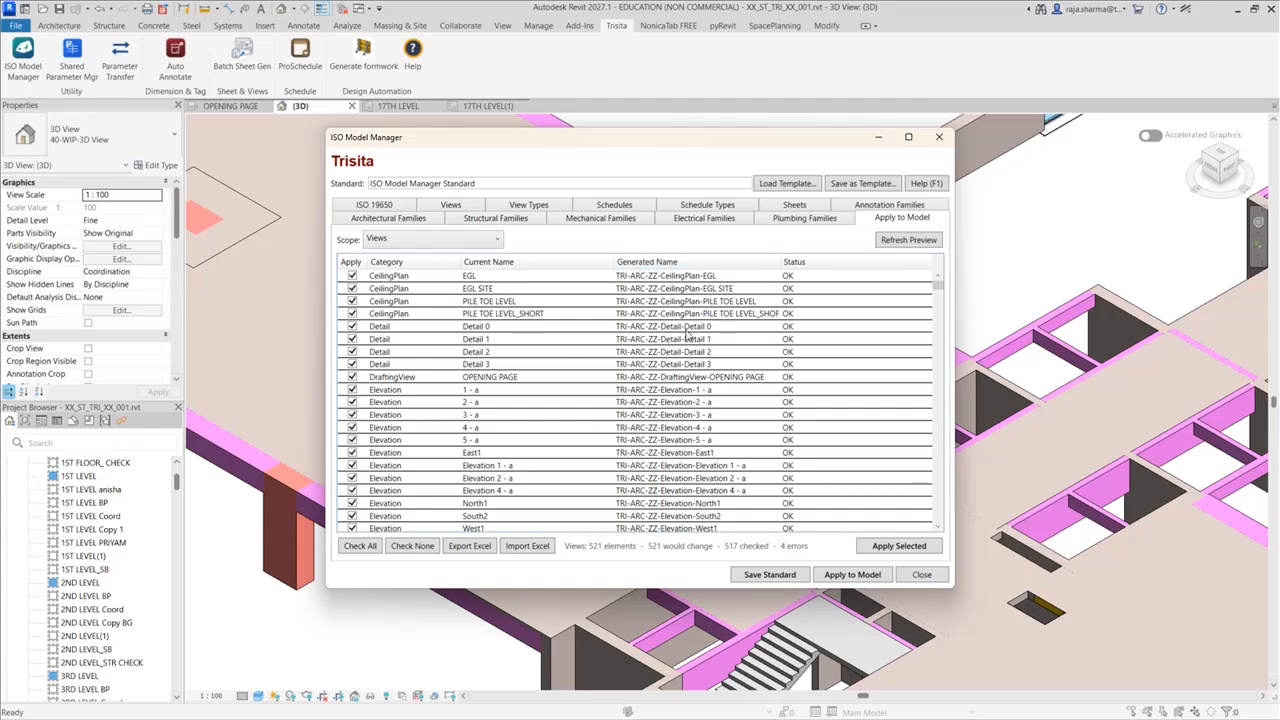
{"action": "left_click", "coordinate": [895, 548]}
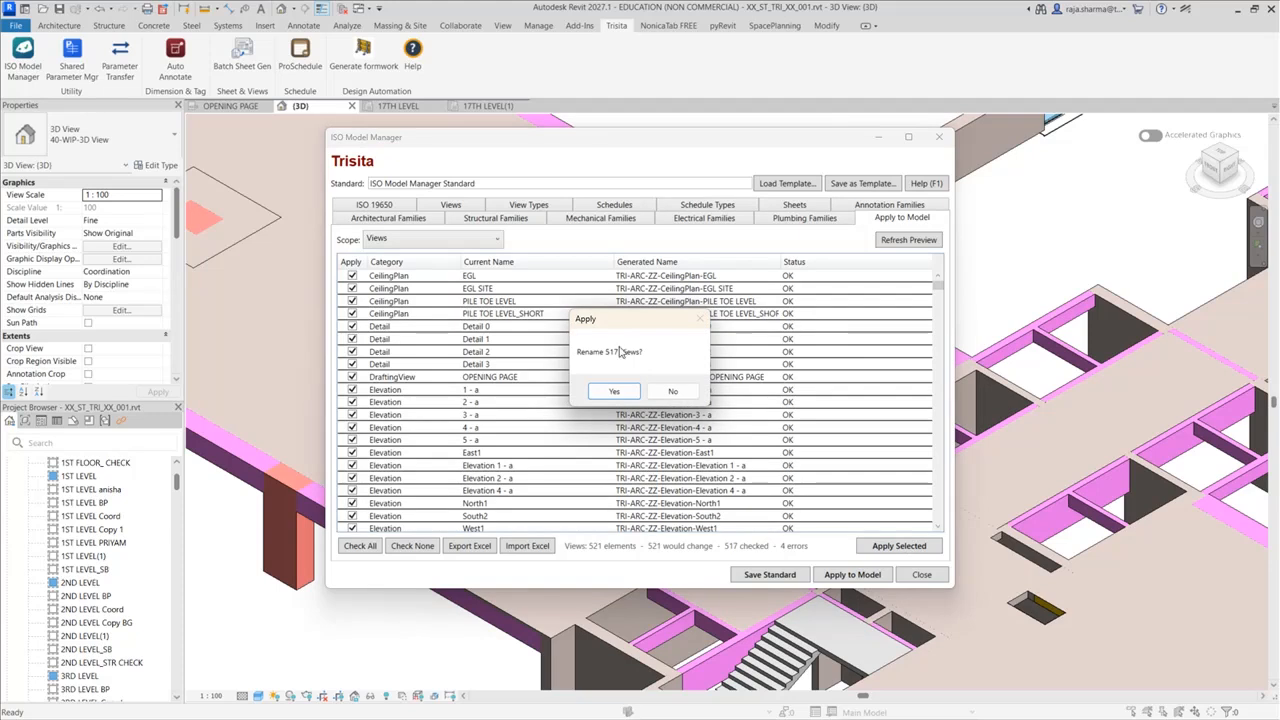
{"action": "left_click", "coordinate": [620, 392]}
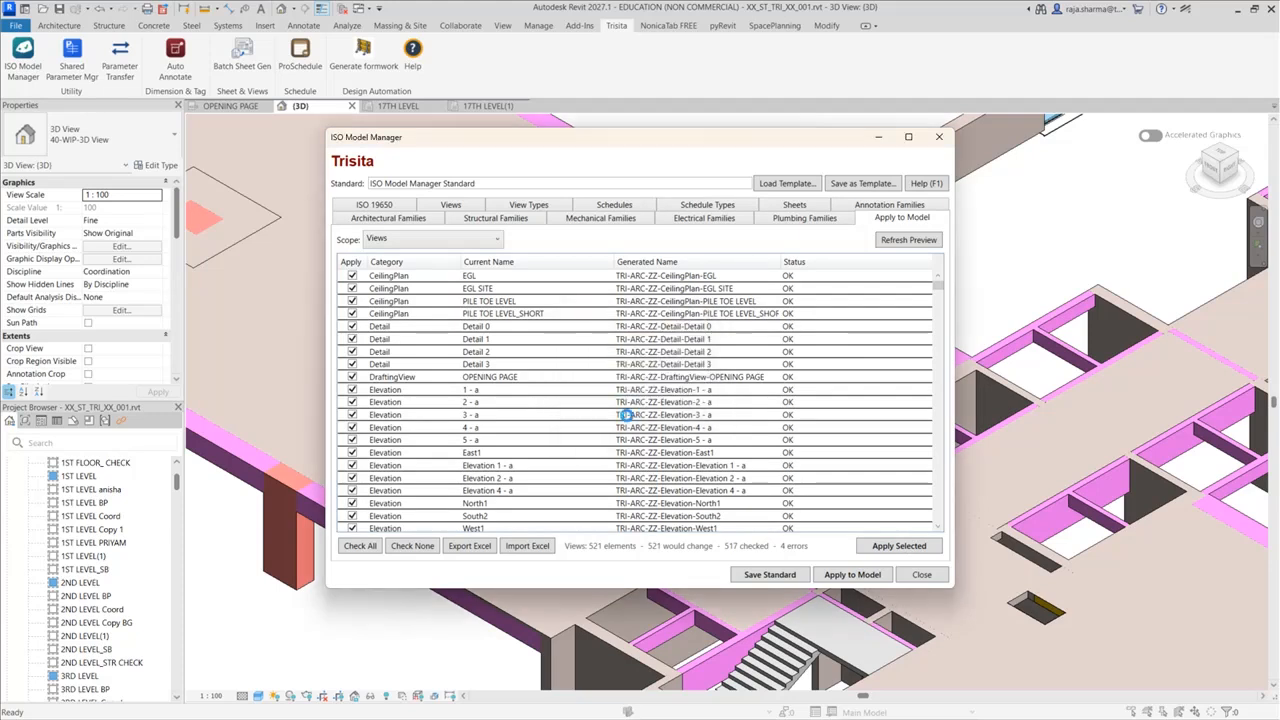
{"action": "left_click", "coordinate": [642, 408]}
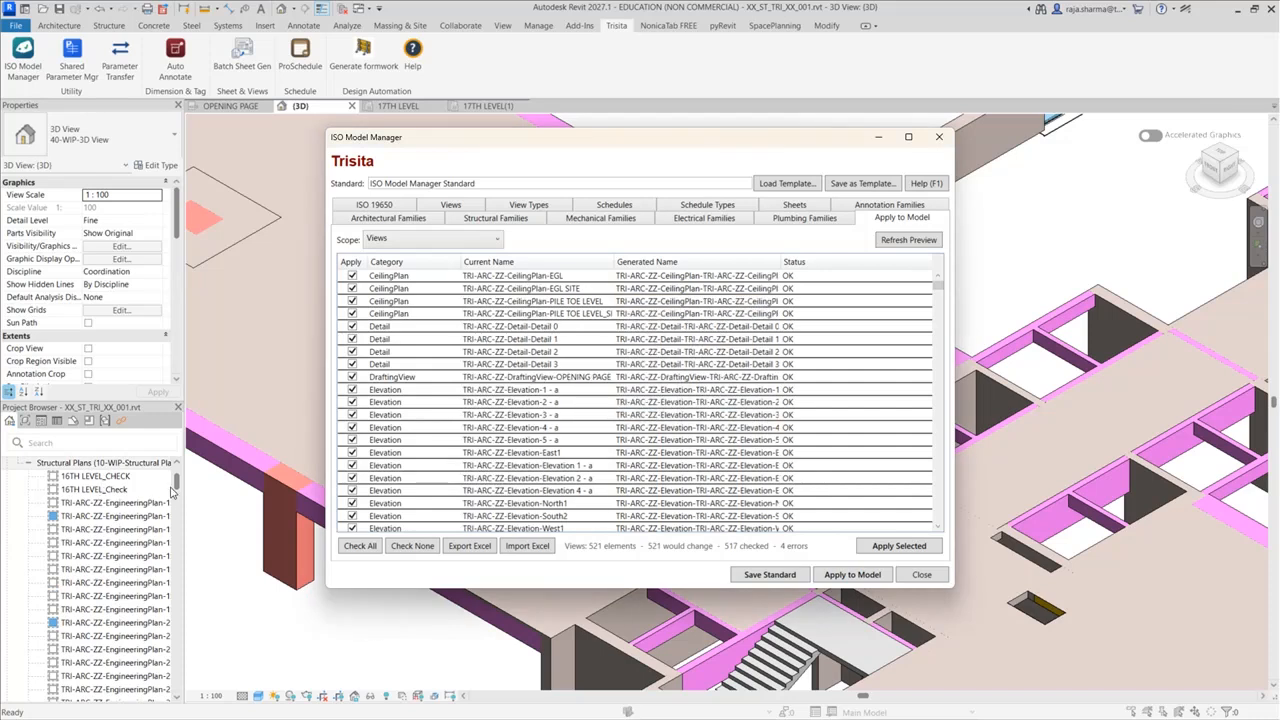
- Close ISO Model Manager, widen the Project Browser and examine the full names of the structural plan views
{"action": "left_click", "coordinate": [921, 574]}
{"action": "scroll", "coordinate": [100, 587], "scroll_direction": "down", "scroll_amount": 5}
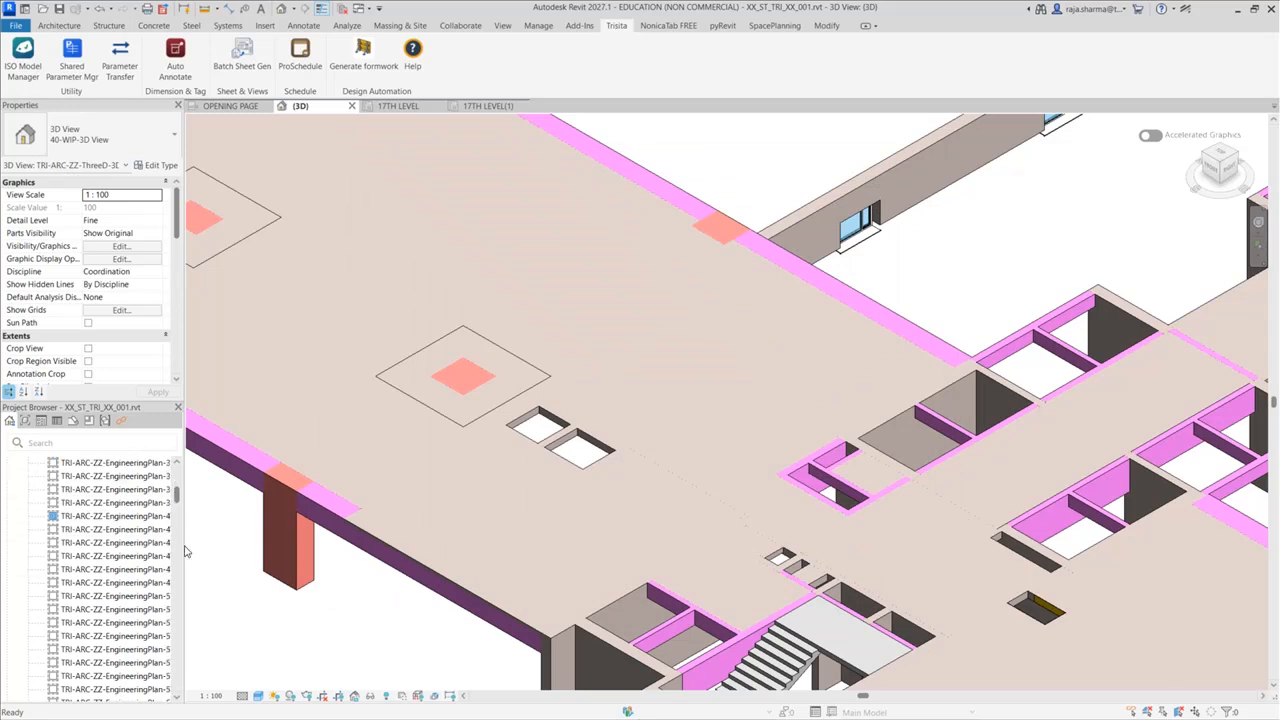
{"action": "left_click_drag", "start_coordinate": [183, 540], "coordinate": [288, 550]}
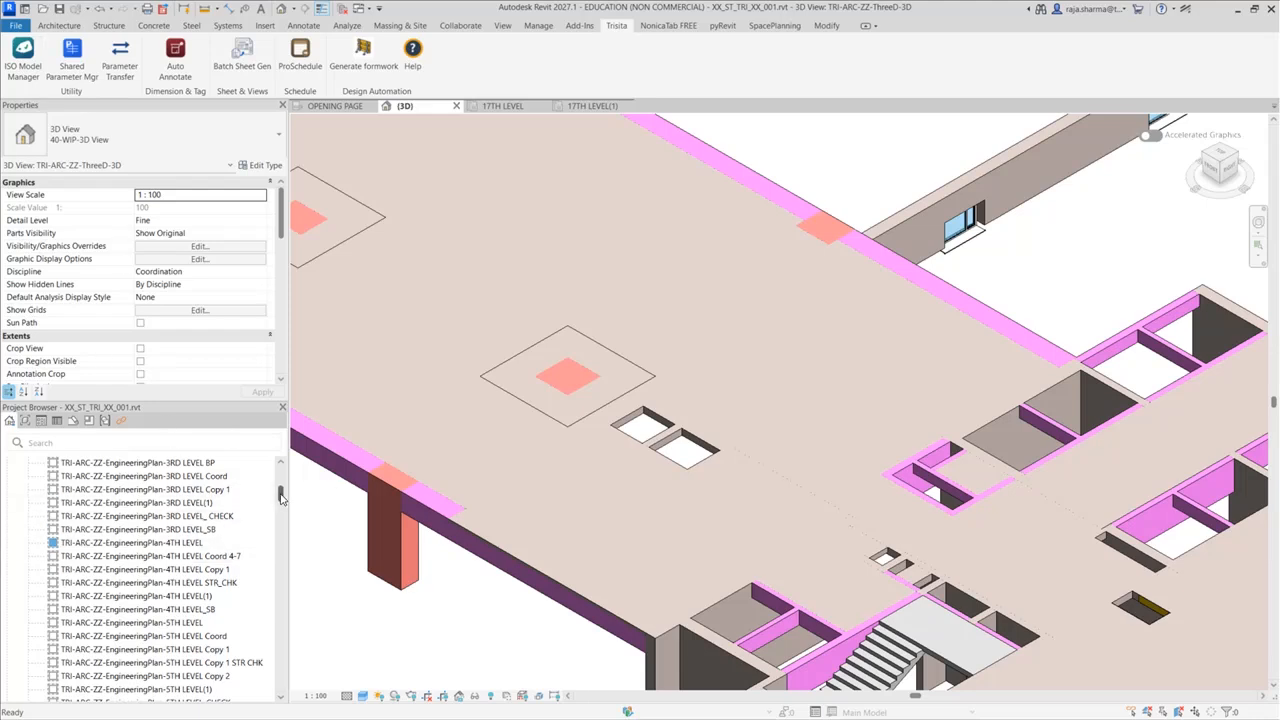
{"action": "left_click_drag", "start_coordinate": [281, 498], "coordinate": [281, 482]}
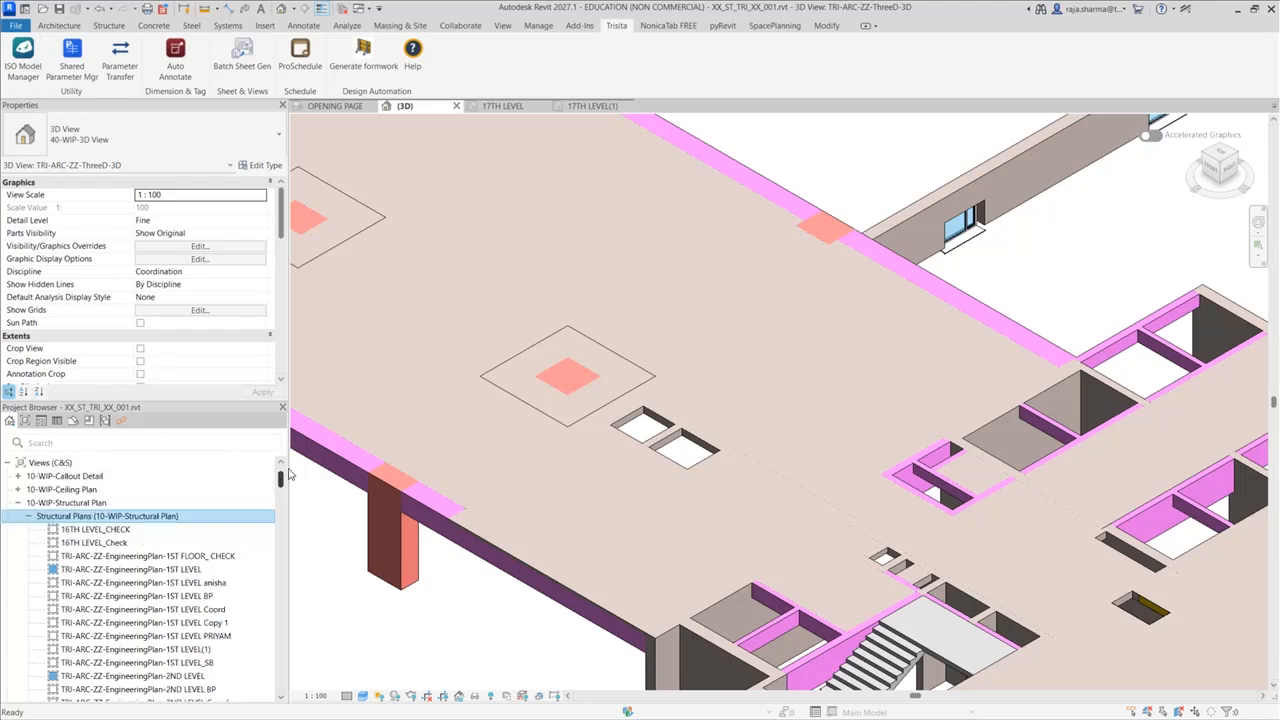
{"action": "left_click", "coordinate": [29, 516]}
- Set the Apply to Model scope in ISO Model Manager to Architectural Families and uncheck every family in the list
{"action": "scroll", "coordinate": [108, 600], "scroll_direction": "down", "scroll_amount": 3}
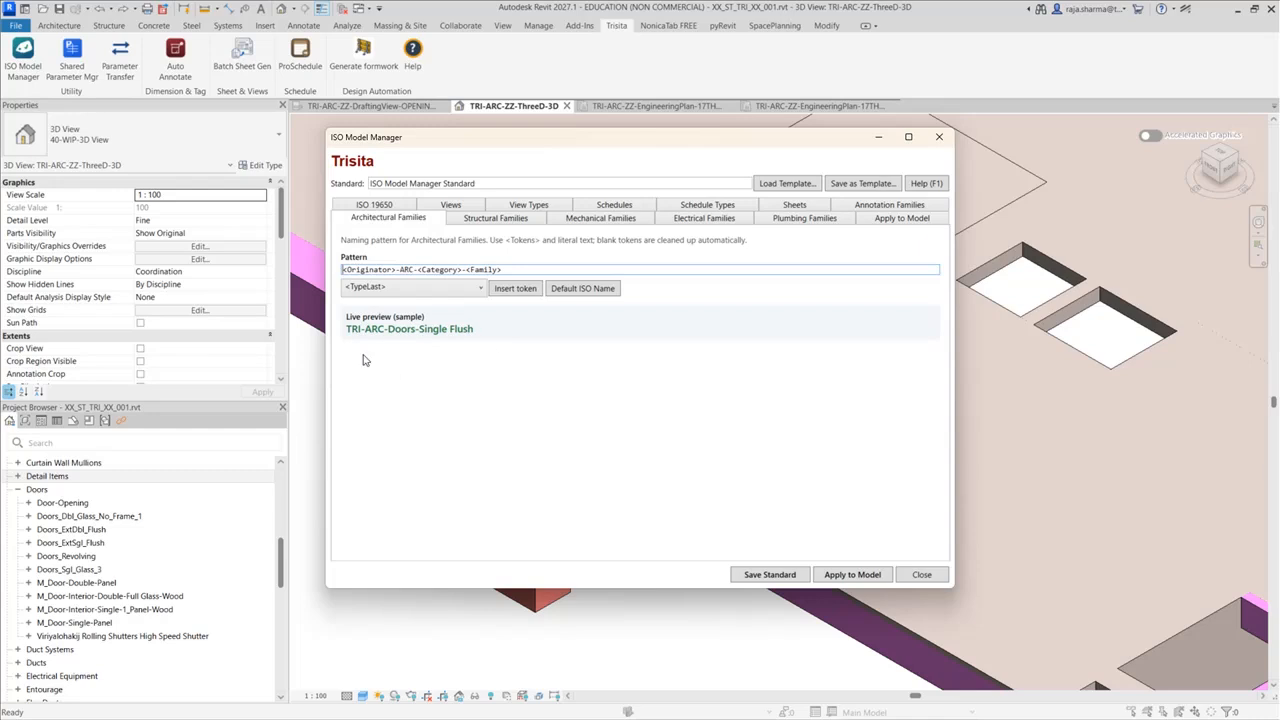
{"action": "left_click", "coordinate": [851, 575]}
{"action": "left_click", "coordinate": [418, 240]}
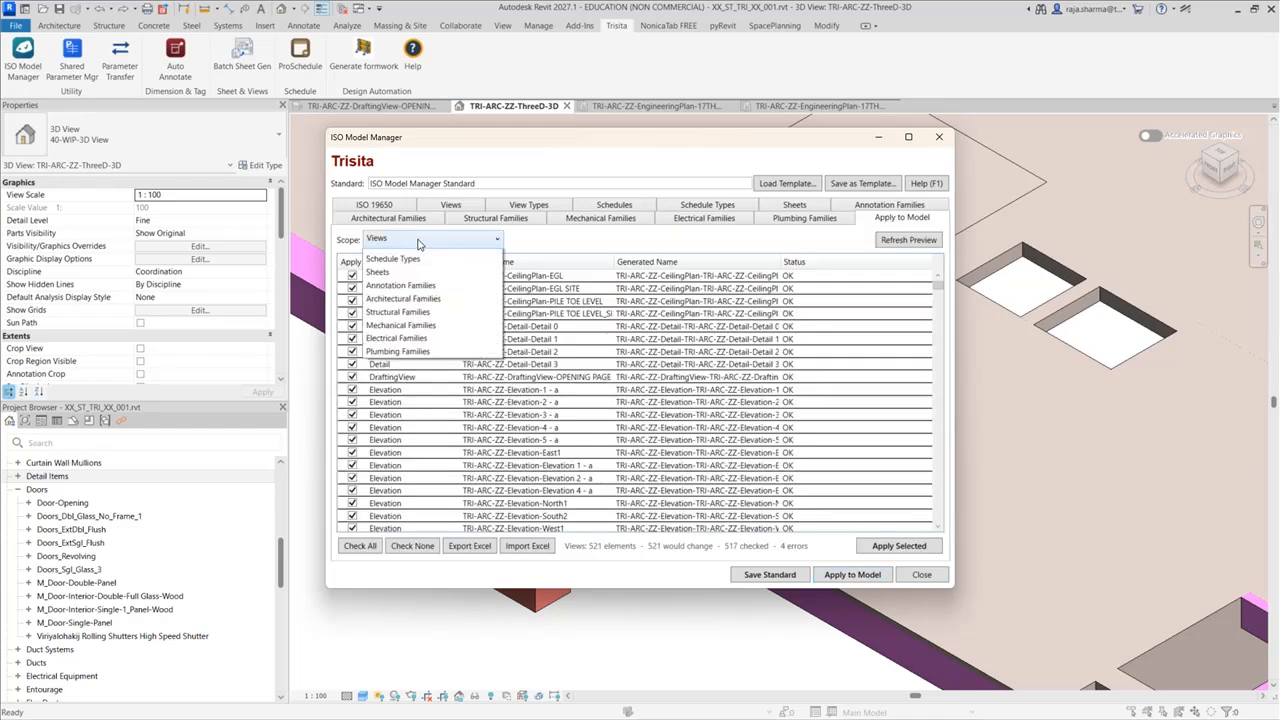
{"action": "left_click", "coordinate": [430, 336]}
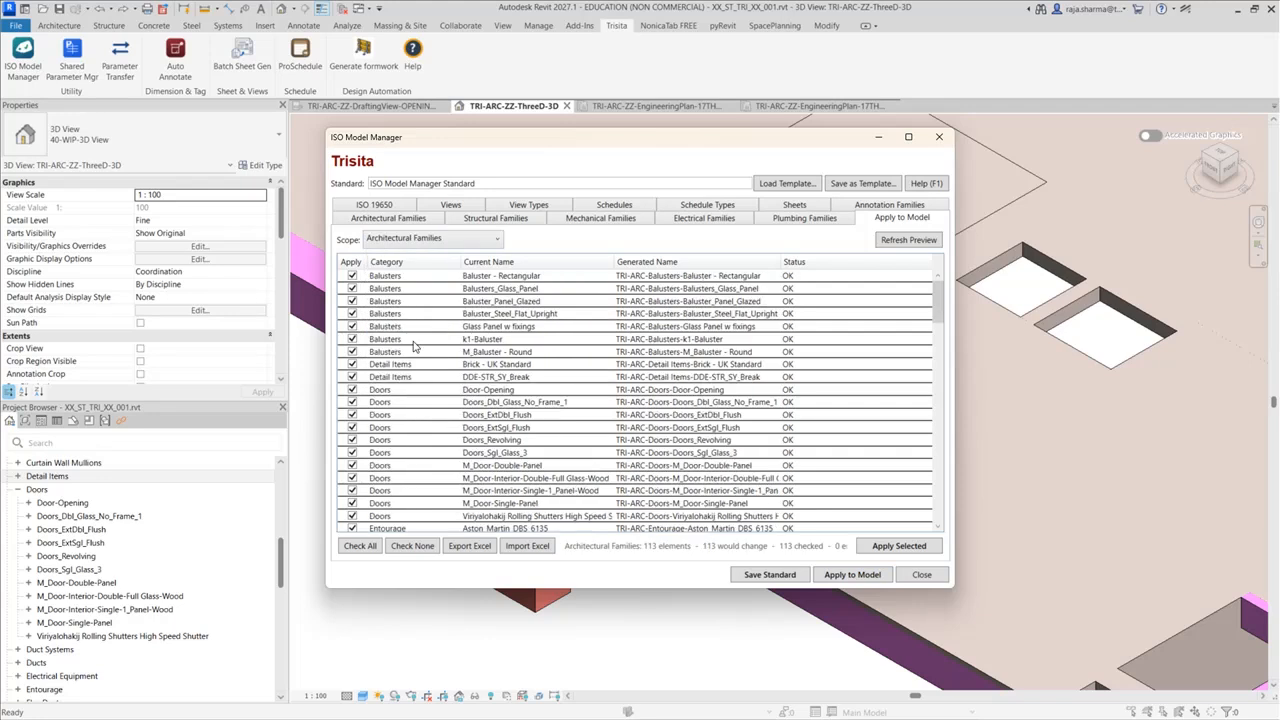
{"action": "left_click", "coordinate": [404, 553]}
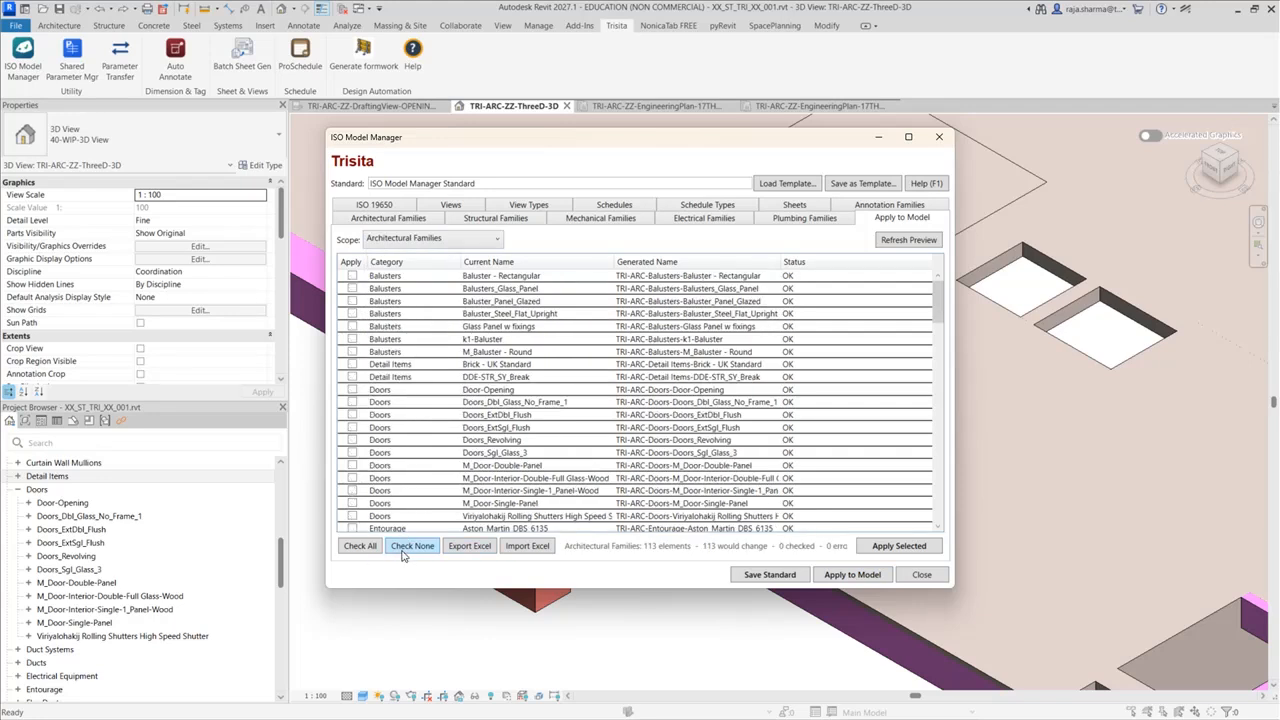
- Check only the door families for renaming, from Door-Opening through the Viriyalohakij Rolling Shutters High Speed Shutter
{"action": "left_click", "coordinate": [351, 391]}
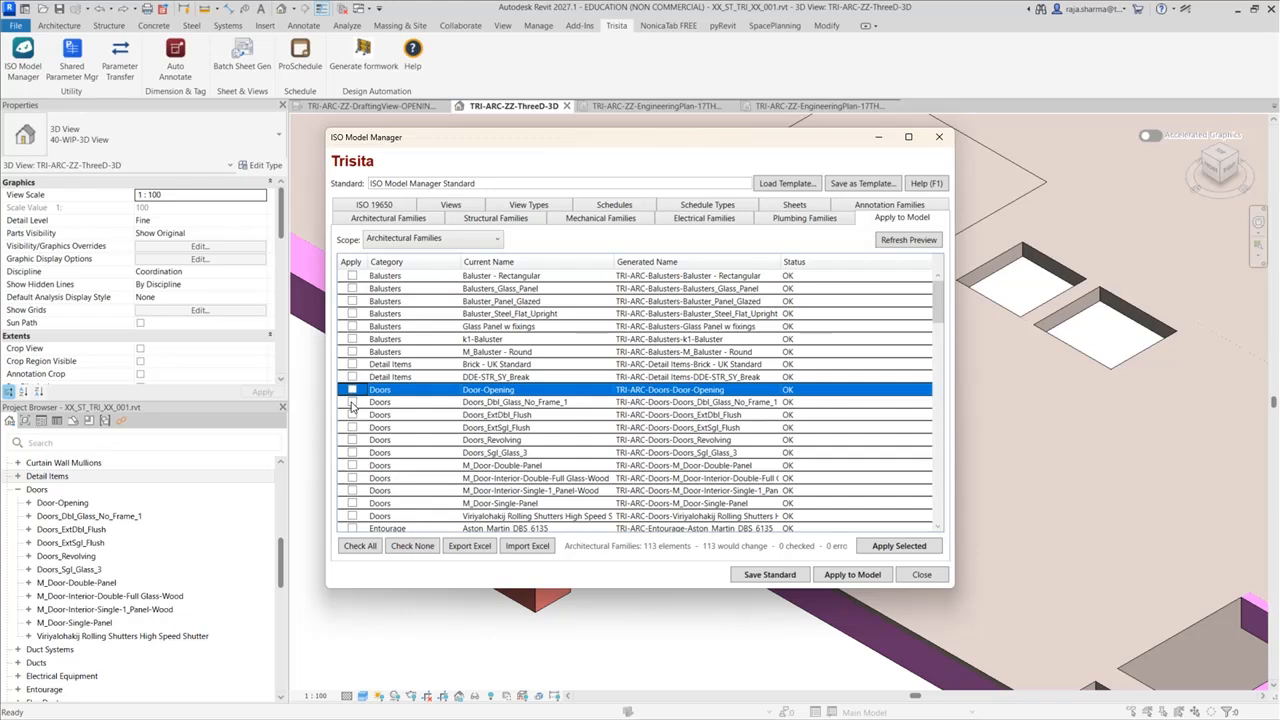
{"action": "left_click", "coordinate": [351, 403]}
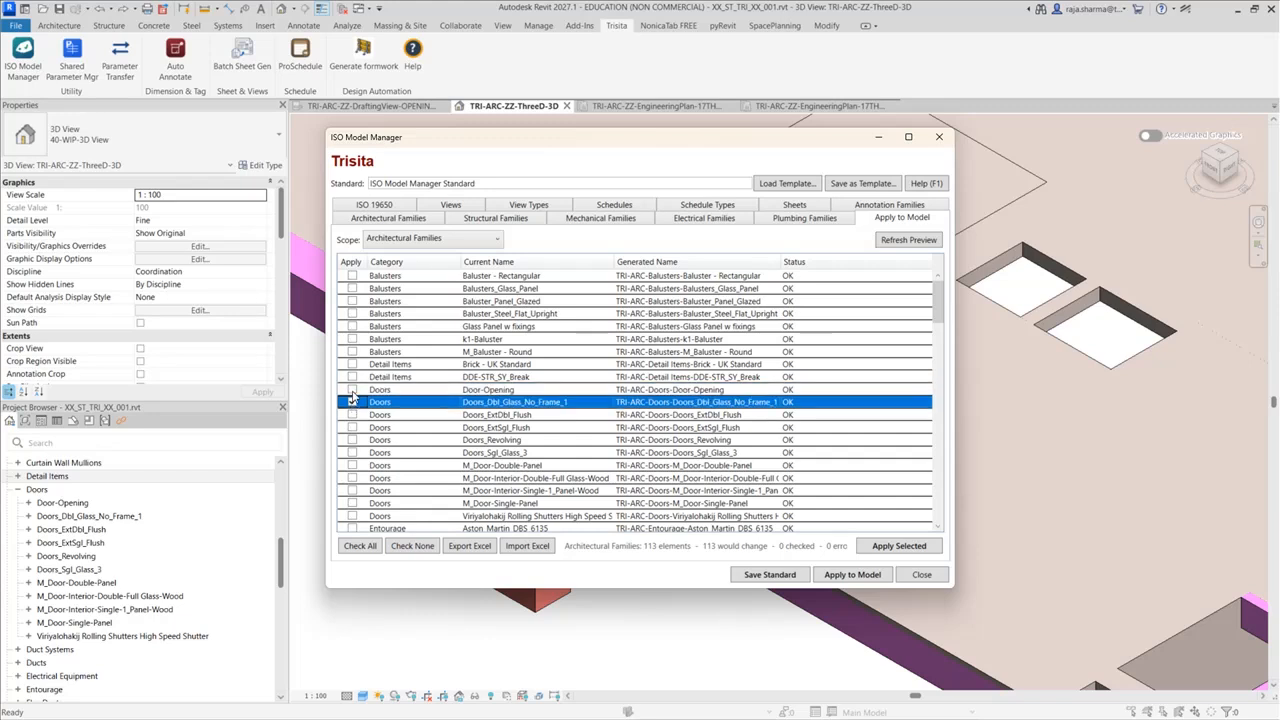
{"action": "left_click", "coordinate": [351, 391]}
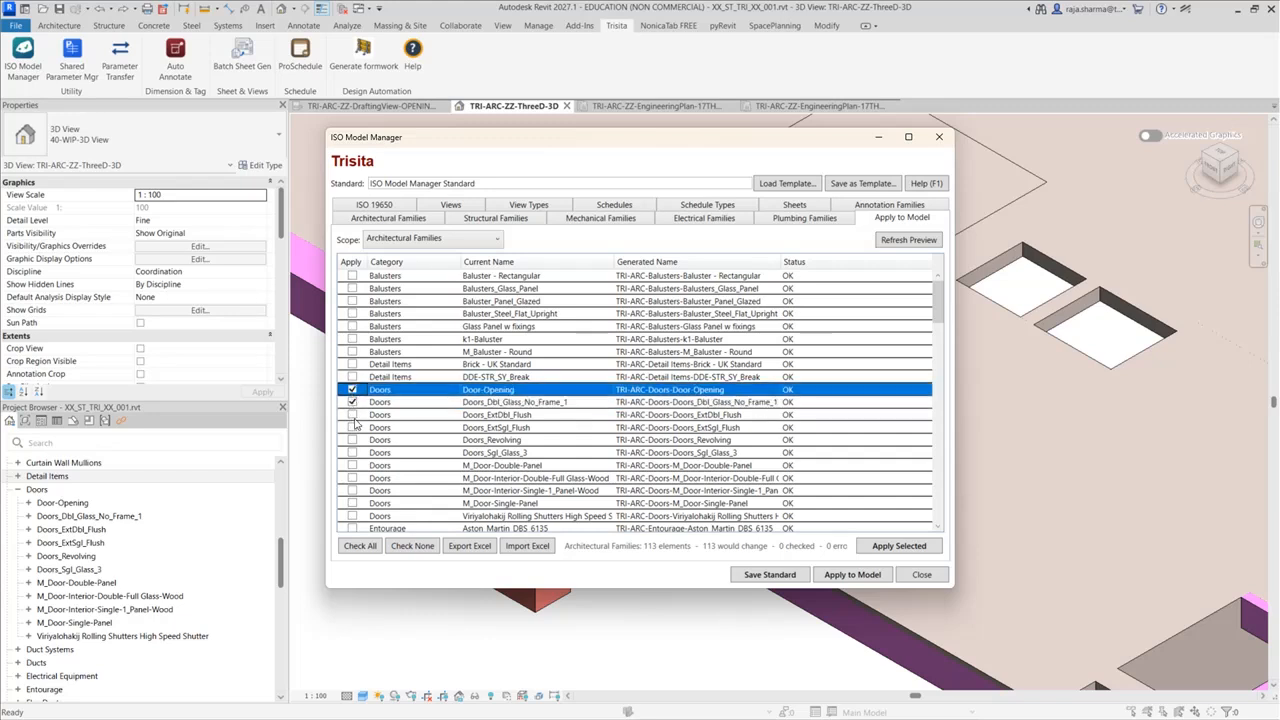
{"action": "left_click", "coordinate": [352, 415]}
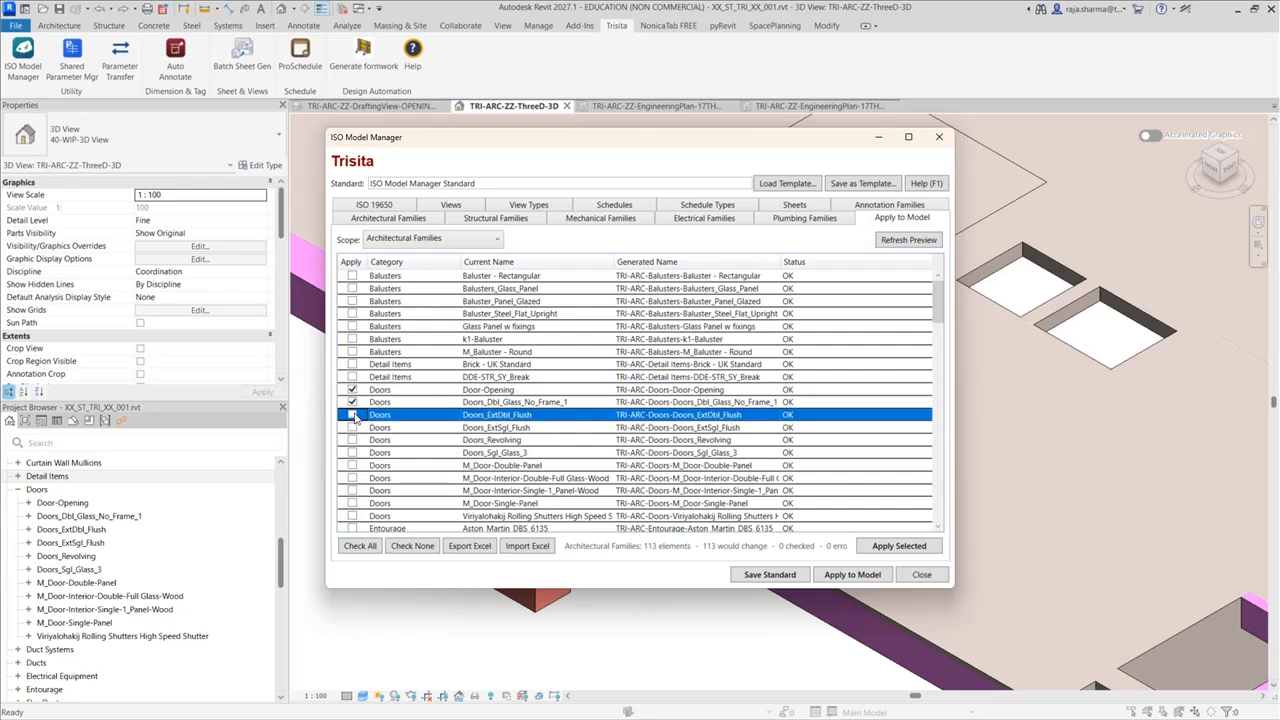
{"action": "left_click", "coordinate": [352, 428]}
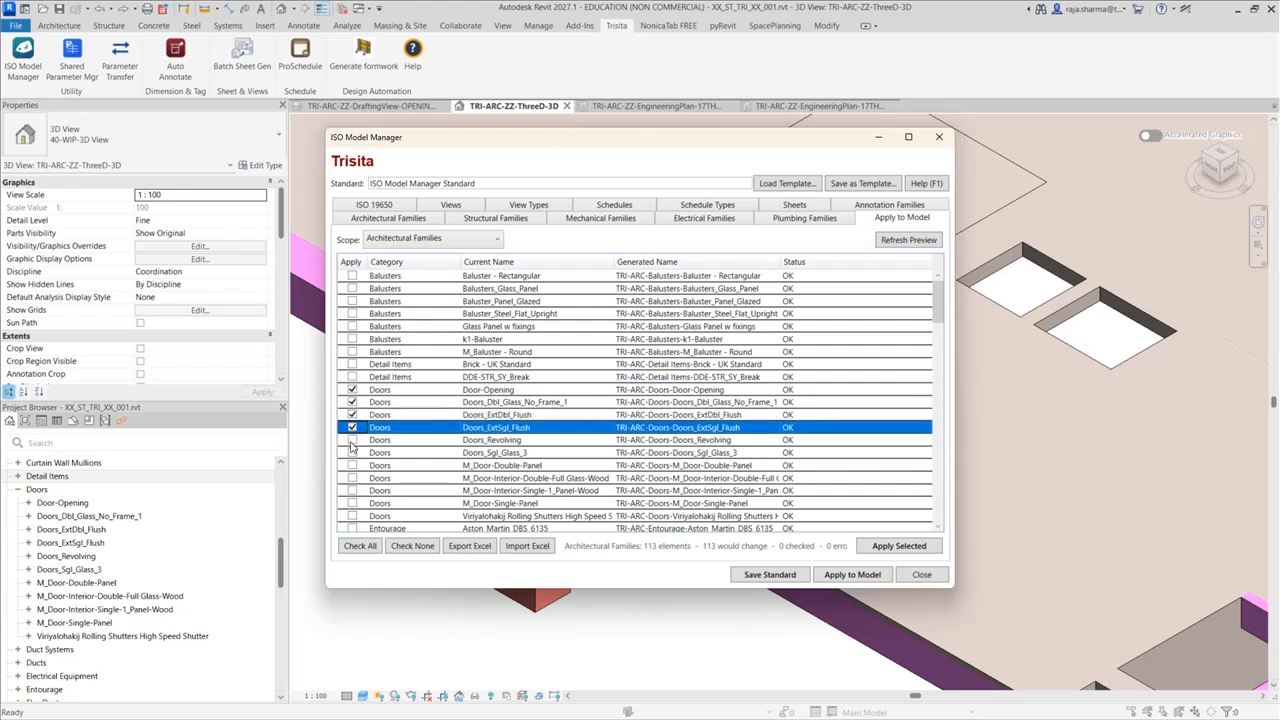
{"action": "left_click", "coordinate": [352, 441]}
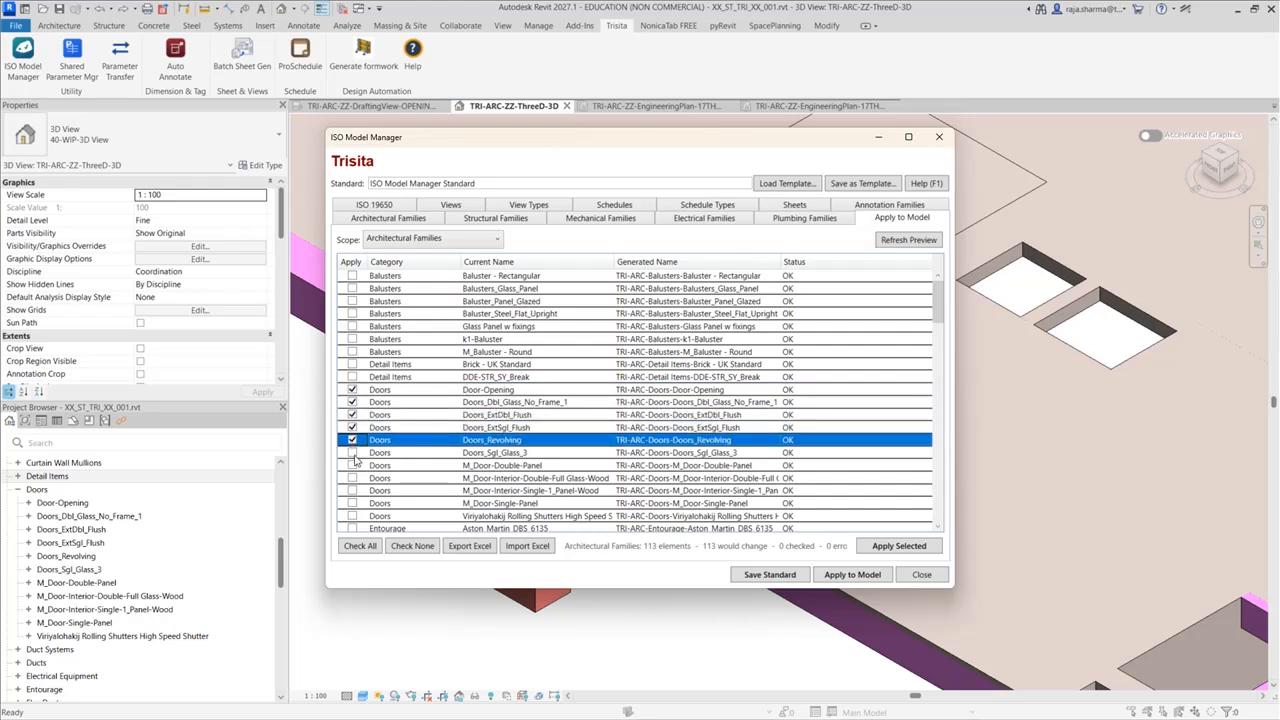
{"action": "left_click", "coordinate": [353, 453]}
{"action": "left_click", "coordinate": [352, 466]}
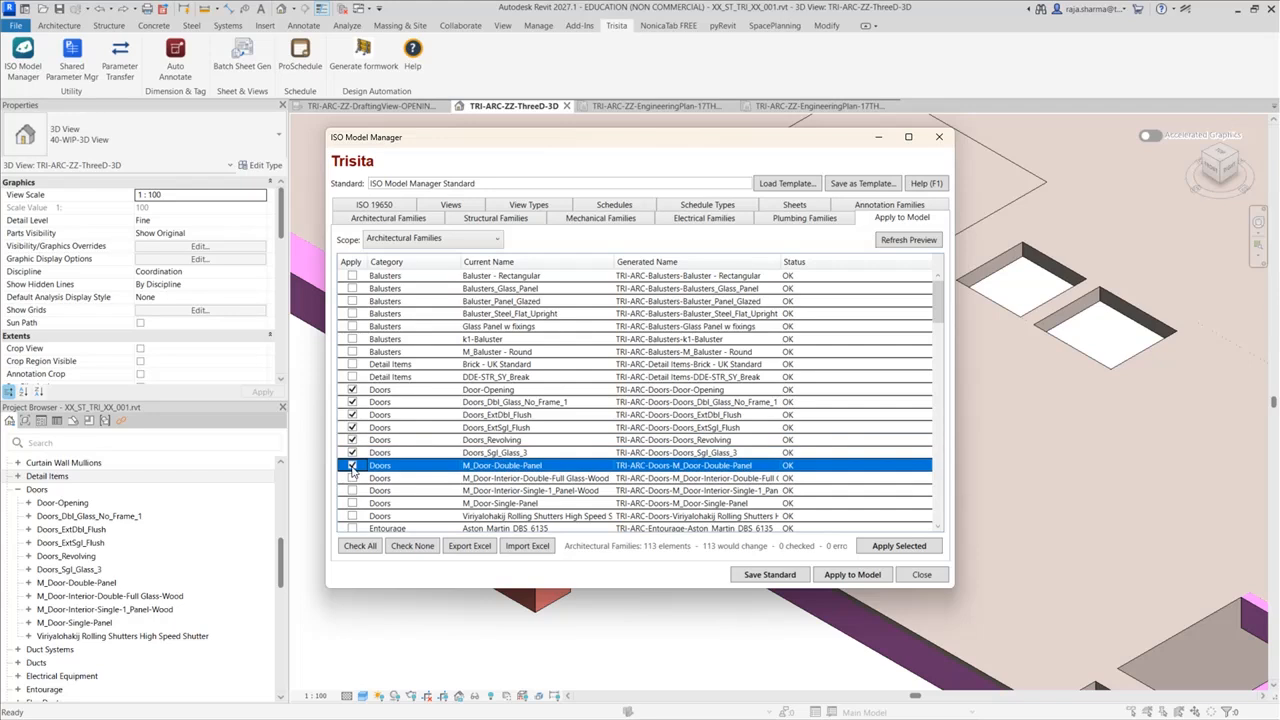
{"action": "left_click", "coordinate": [352, 479]}
{"action": "left_click", "coordinate": [352, 491]}
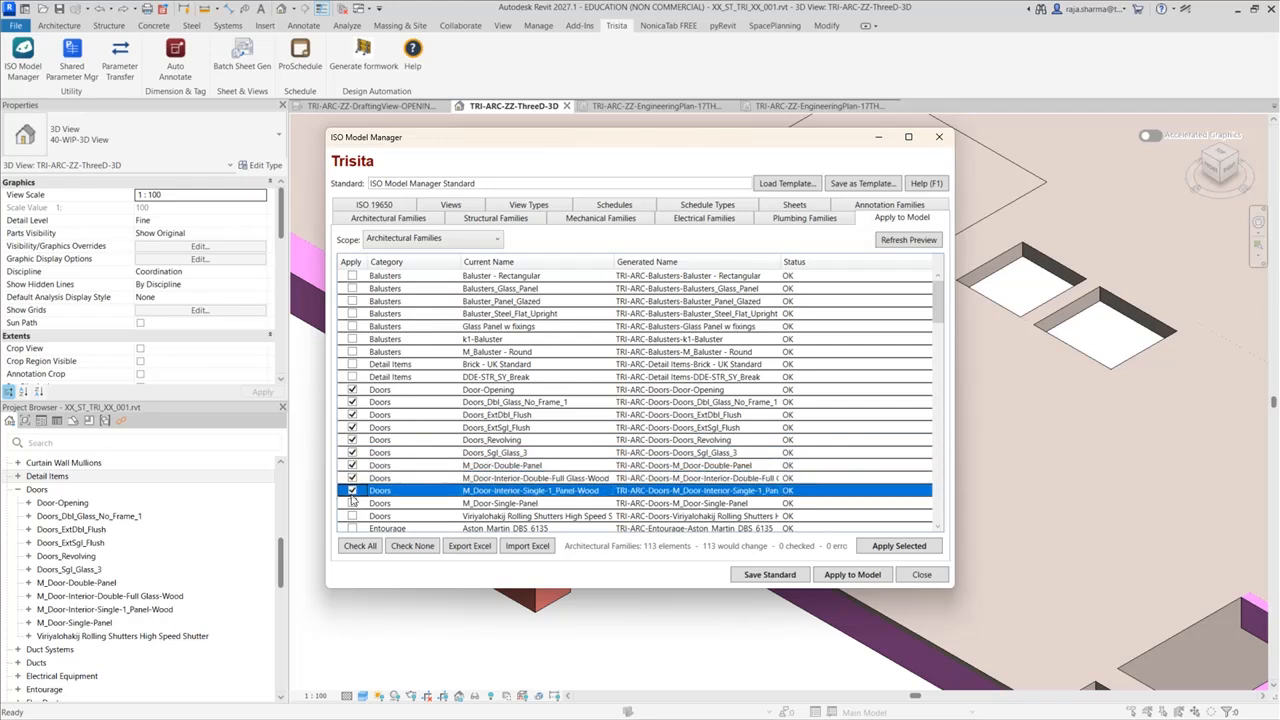
{"action": "left_click", "coordinate": [352, 504]}
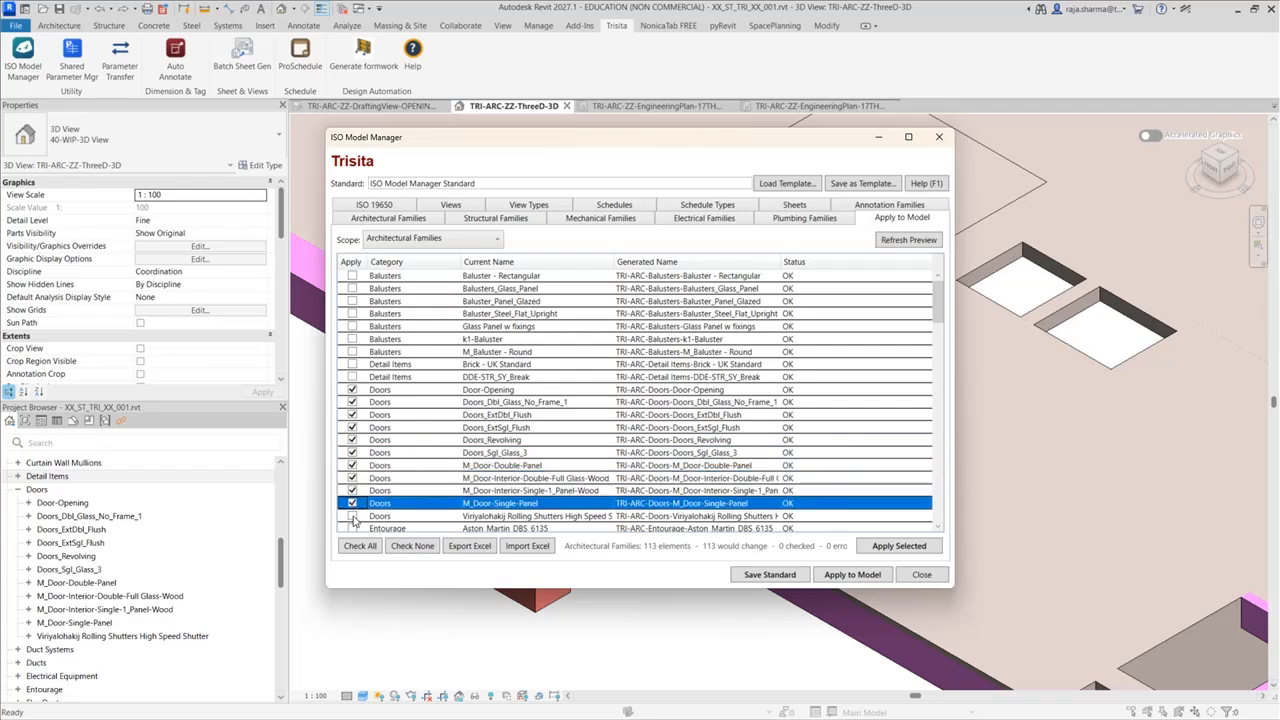
{"action": "left_click", "coordinate": [352, 516]}
{"action": "scroll", "coordinate": [385, 492], "scroll_direction": "down", "scroll_amount": 2}
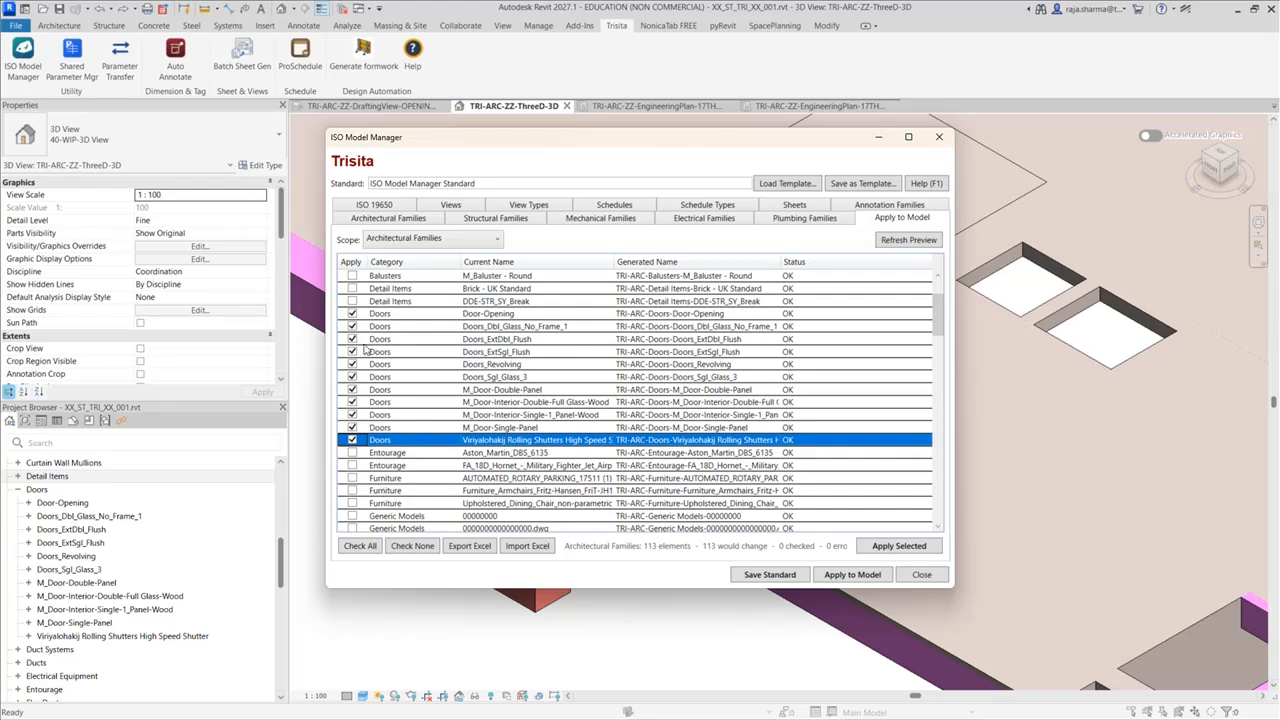
- Apply the naming standard to the checked door families, review the new names and close ISO Model Manager
{"action": "left_click", "coordinate": [892, 548]}
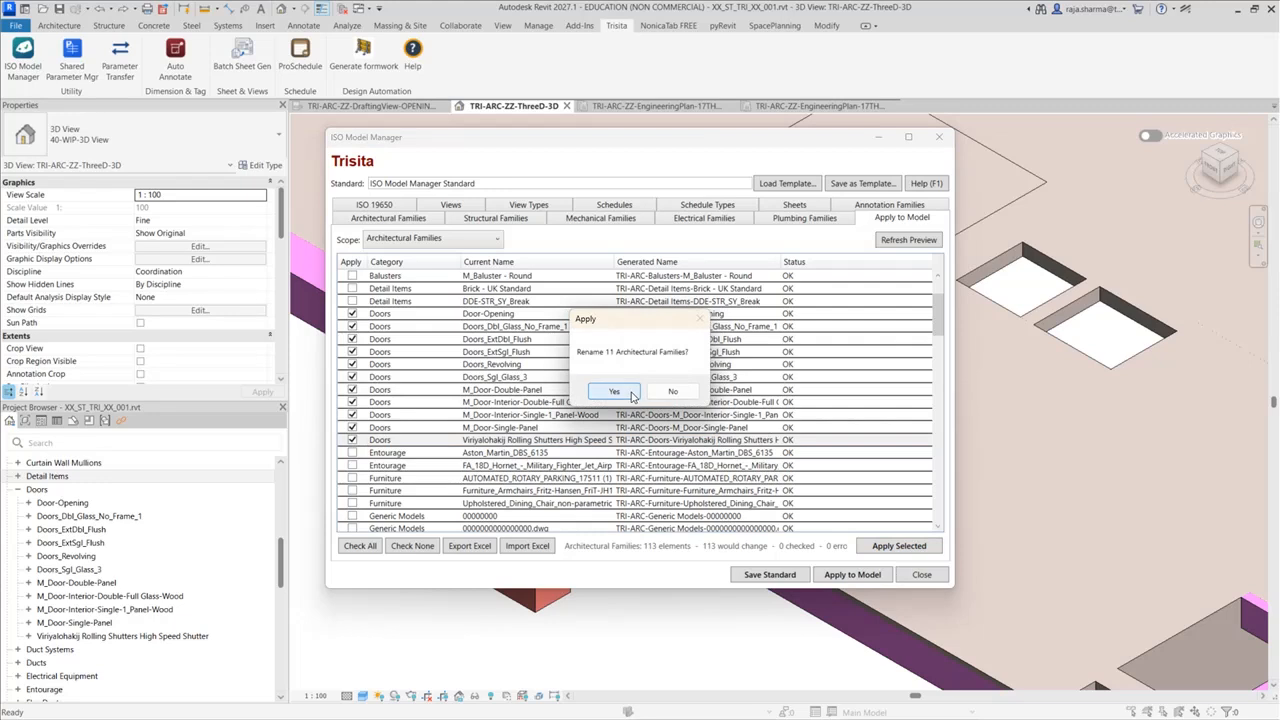
{"action": "left_click", "coordinate": [614, 391]}
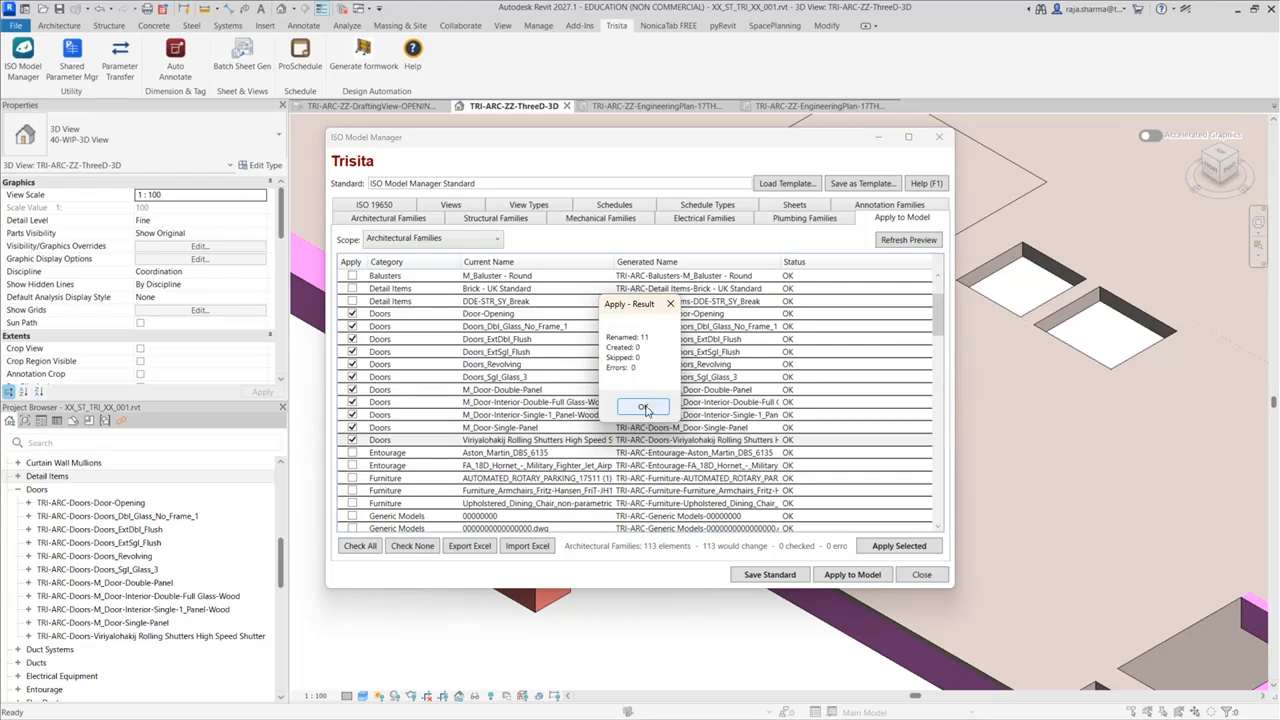
{"action": "left_click", "coordinate": [643, 407]}
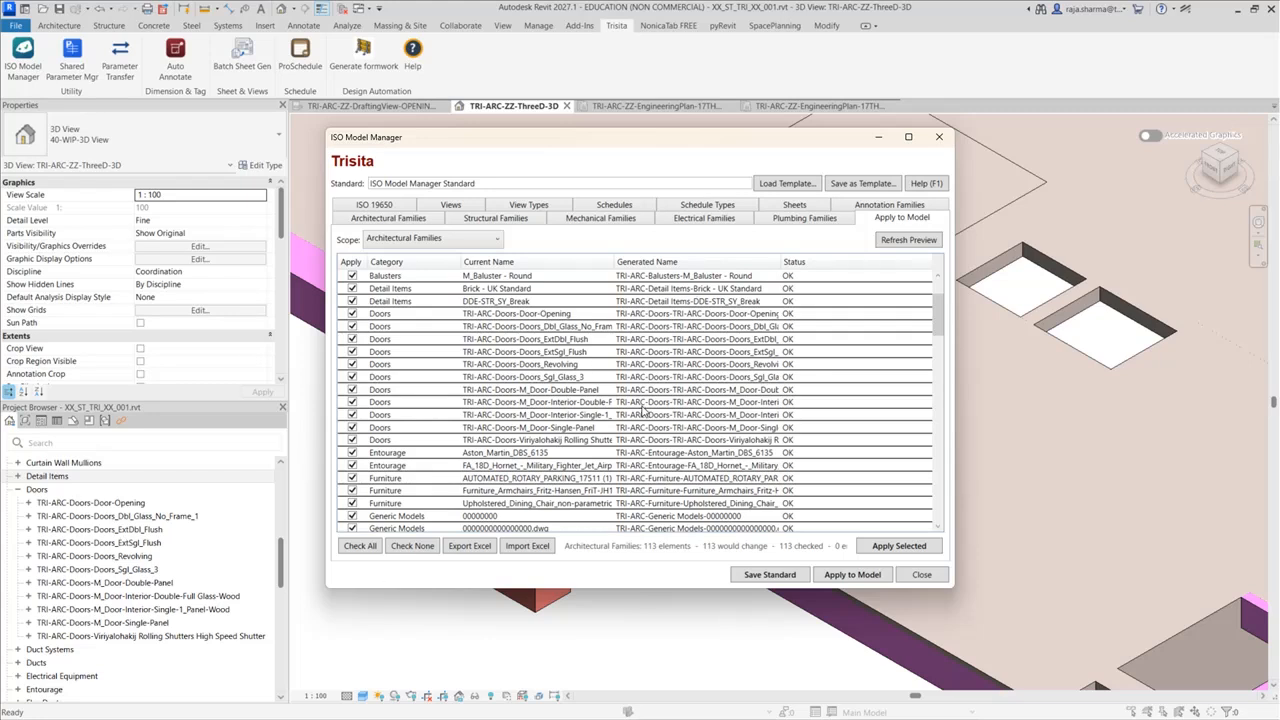
{"action": "scroll", "coordinate": [645, 412], "scroll_direction": "up", "scroll_amount": 2}
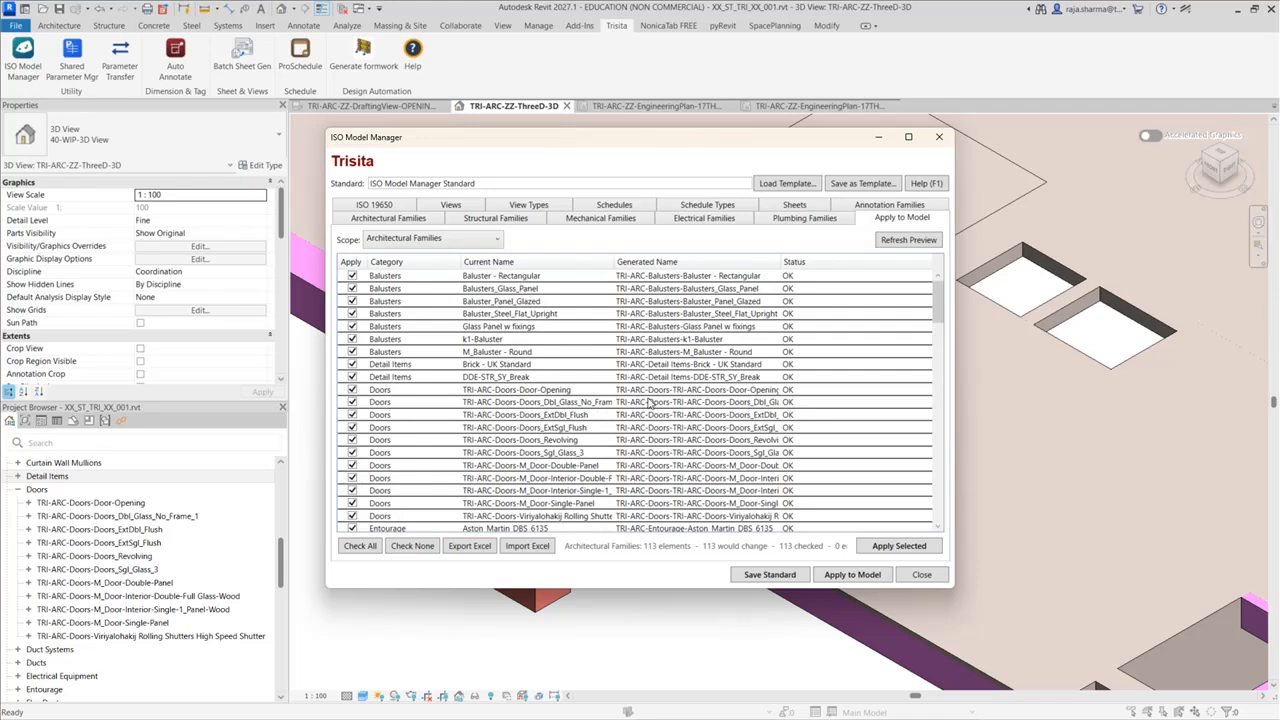
{"action": "scroll", "coordinate": [660, 432], "scroll_direction": "down", "scroll_amount": 3}
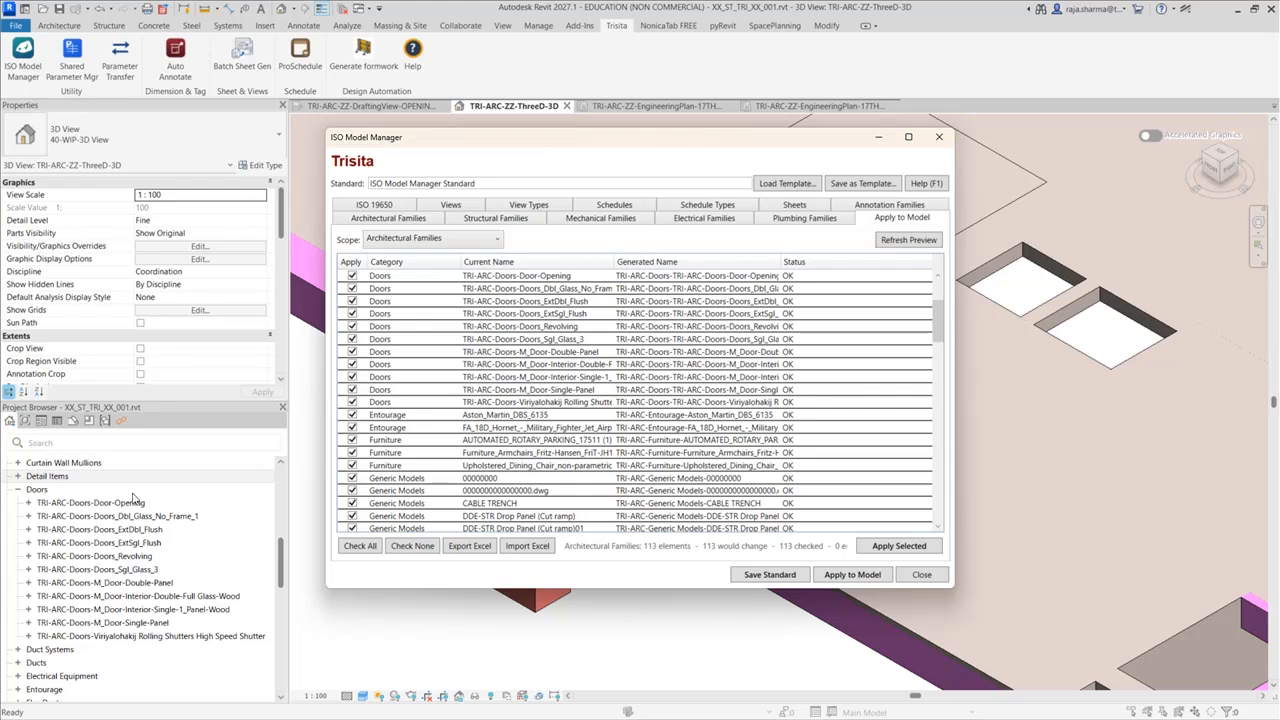
{"action": "left_click", "coordinate": [906, 577]}
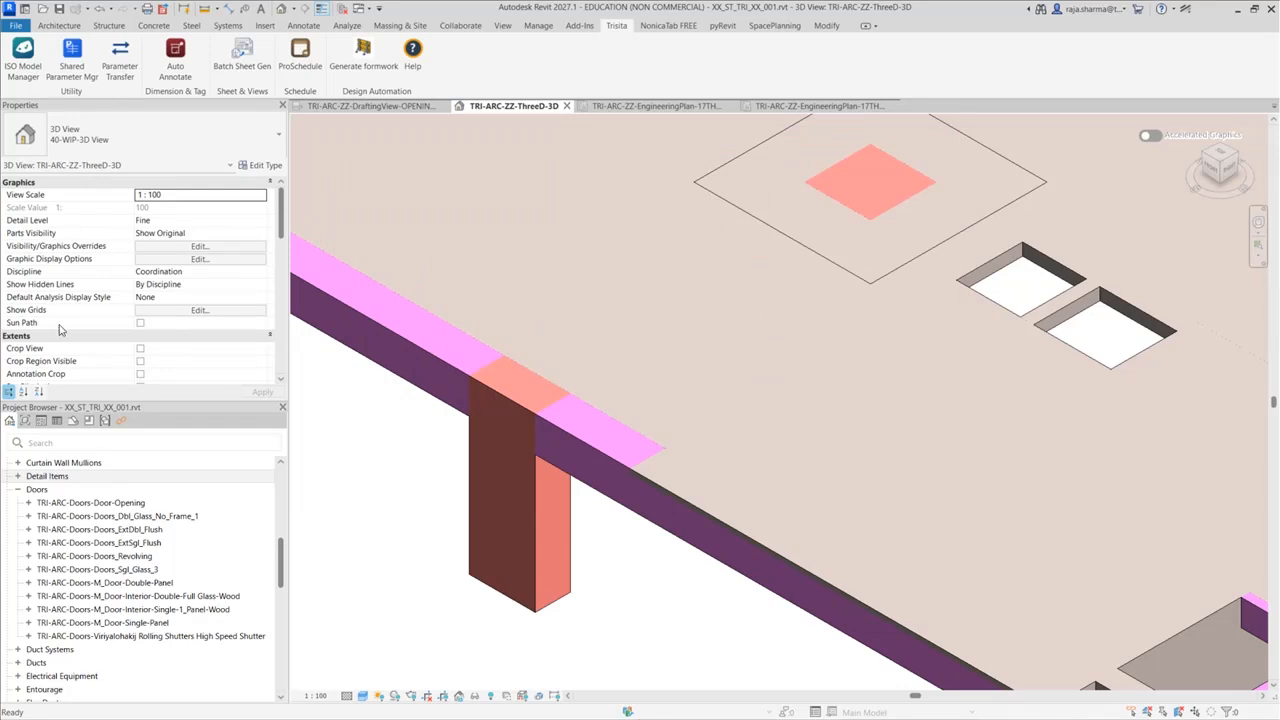
- Reopen ISO Model Manager at the ISO 19650 container reference fields
{"action": "left_click", "coordinate": [28, 58]}
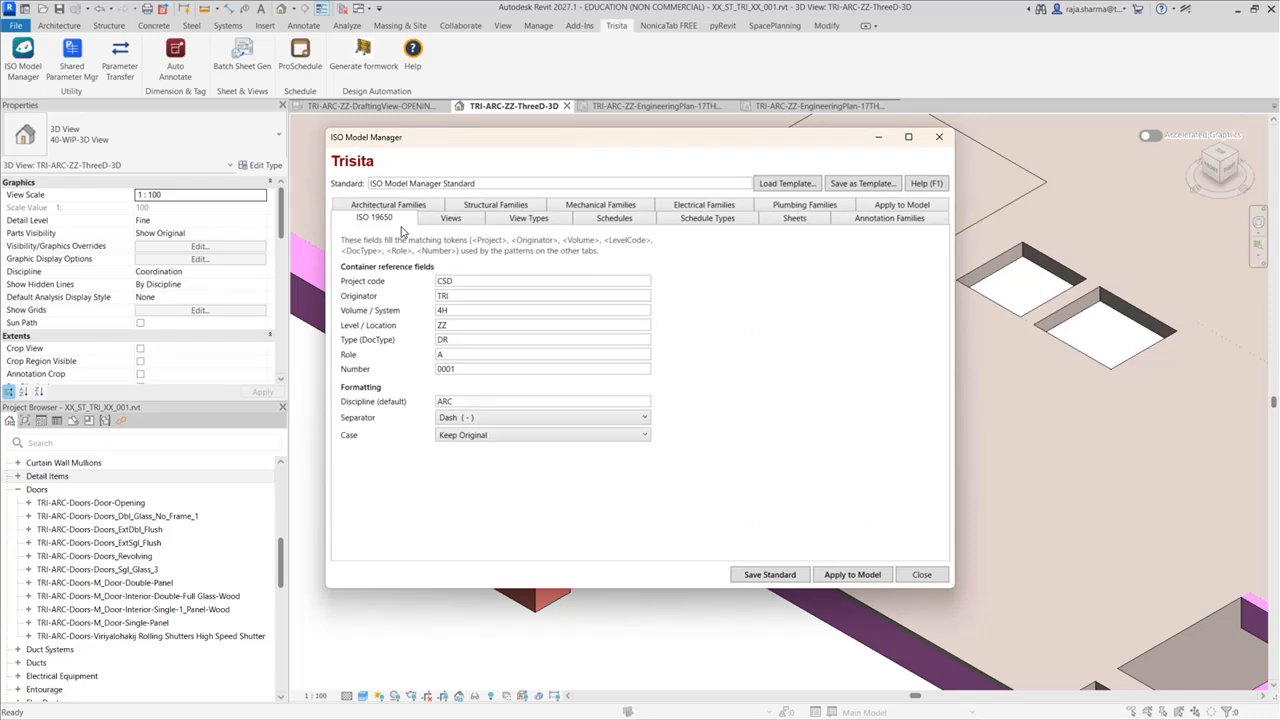